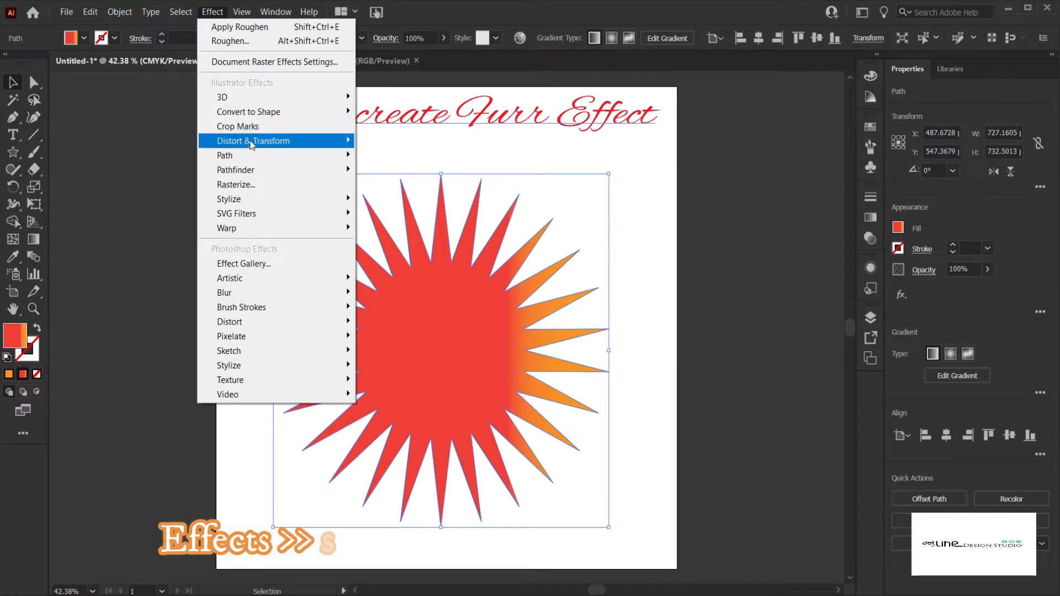
Step: Apply a Round Corners effect with a 60 px radius to the gradient-filled star
{"action": "mouse_move", "coordinate": [263, 201]}
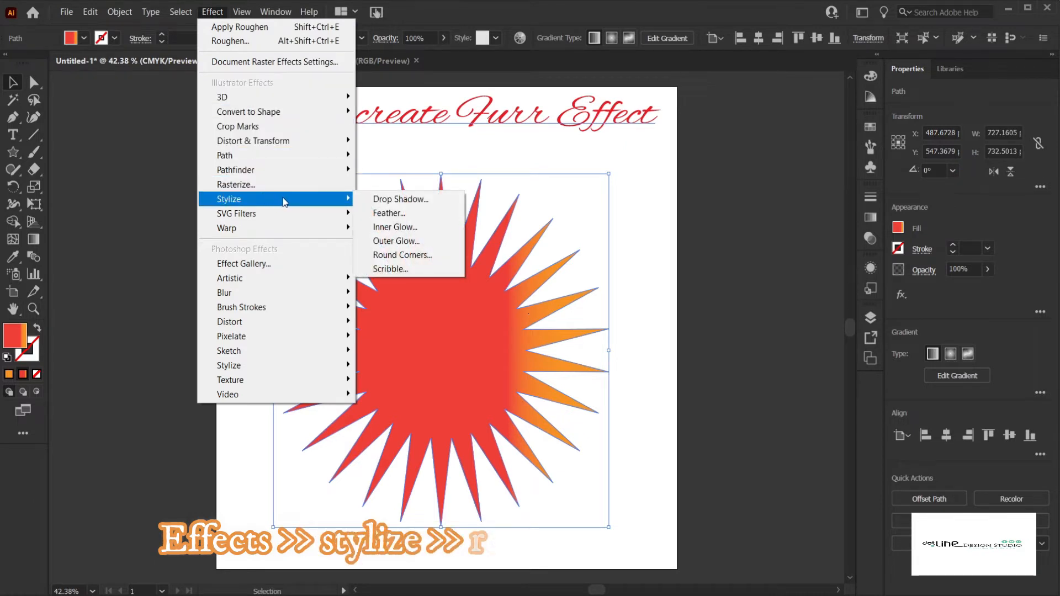
{"action": "left_click", "coordinate": [408, 257]}
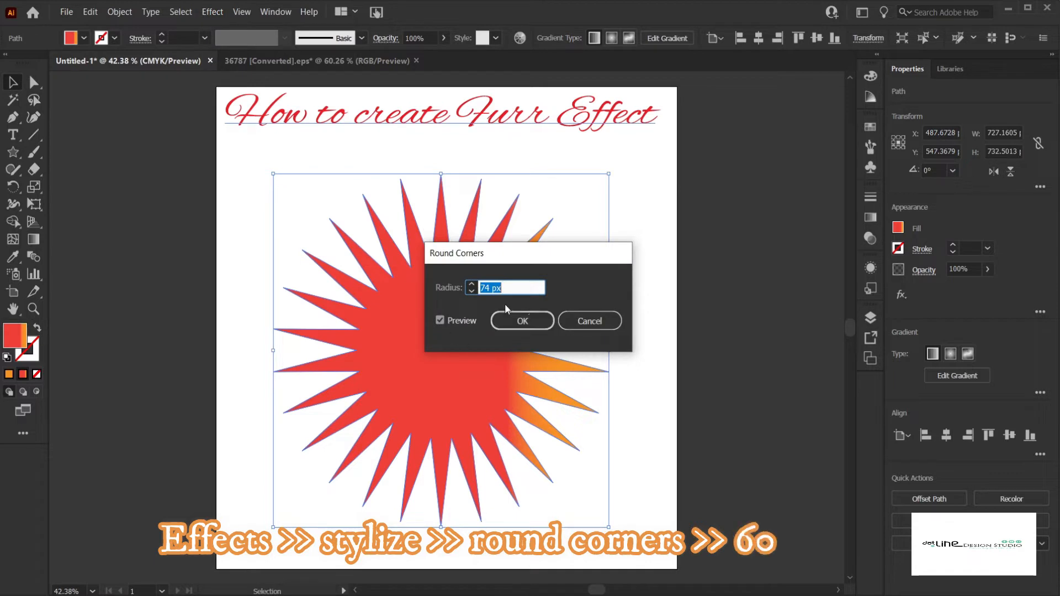
{"action": "left_click", "coordinate": [470, 291]}
{"action": "left_click", "coordinate": [470, 292]}
{"action": "left_click", "coordinate": [470, 292]}
{"action": "left_click", "coordinate": [470, 291]}
{"action": "left_click", "coordinate": [470, 292]}
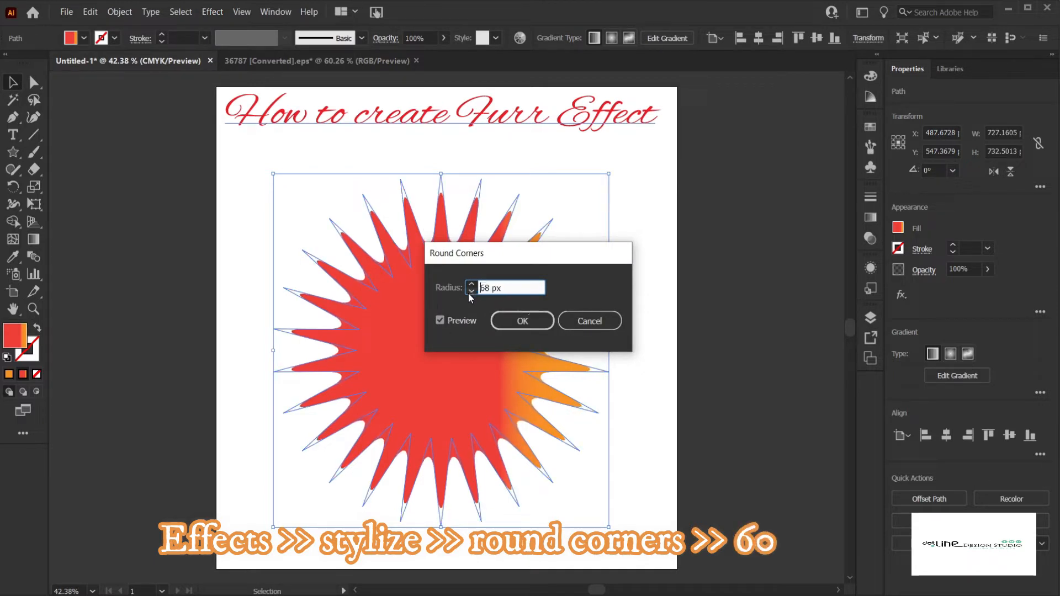
{"action": "left_click", "coordinate": [468, 292]}
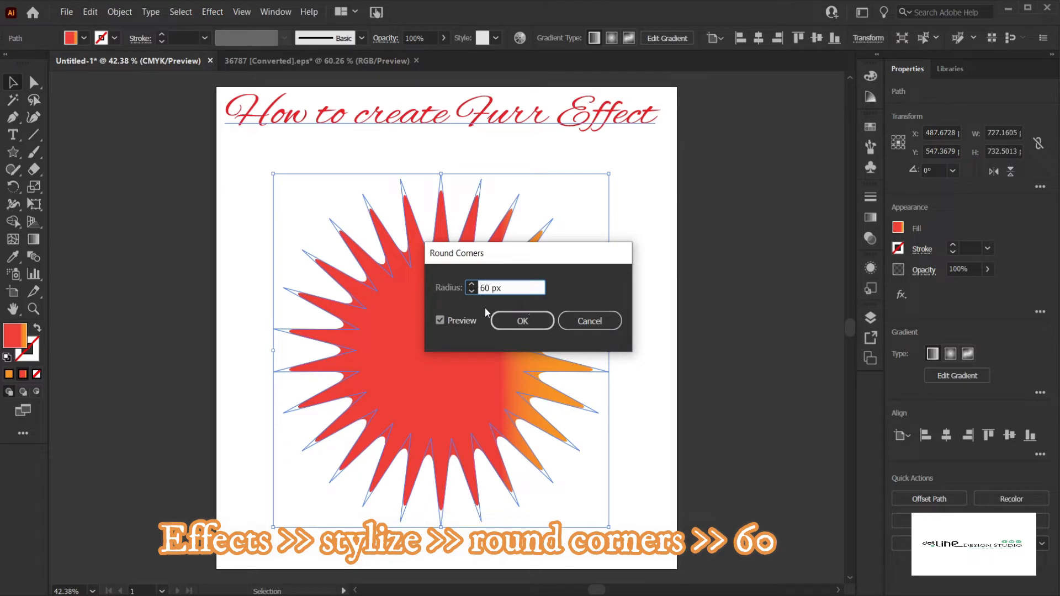
{"action": "left_click", "coordinate": [537, 323]}
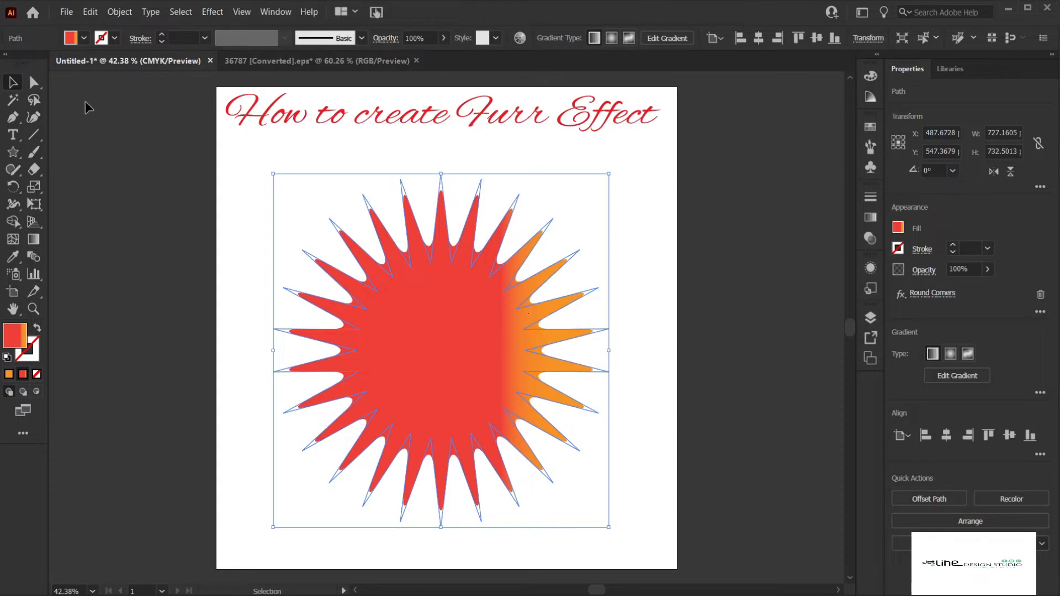
Step: Copy the star, paste it in front, and scale the copy about its centre to about 50 px wide
{"action": "left_click", "coordinate": [91, 12]}
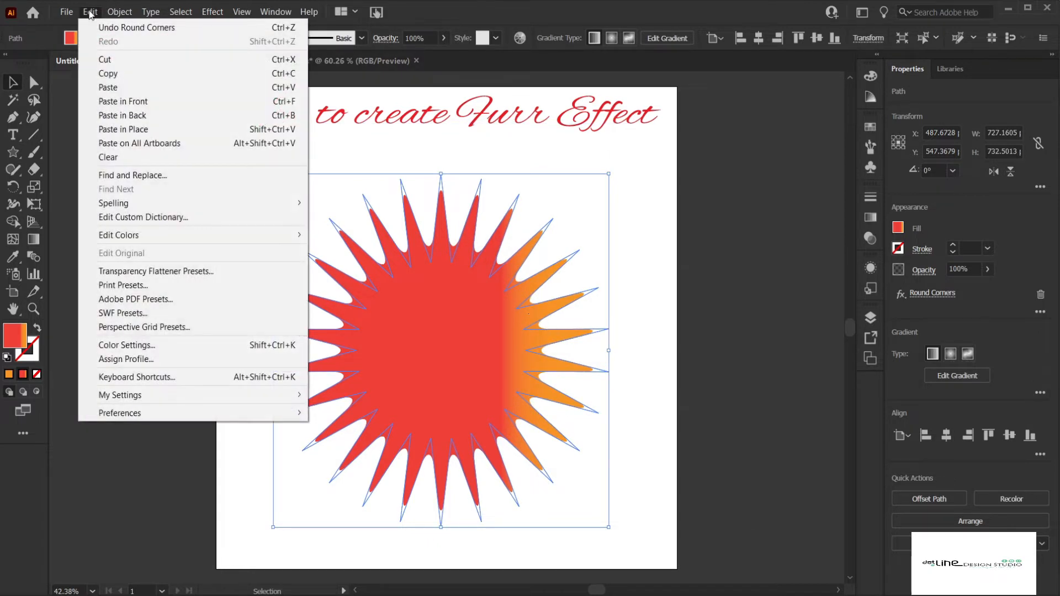
{"action": "left_click", "coordinate": [108, 73]}
{"action": "left_click", "coordinate": [90, 13]}
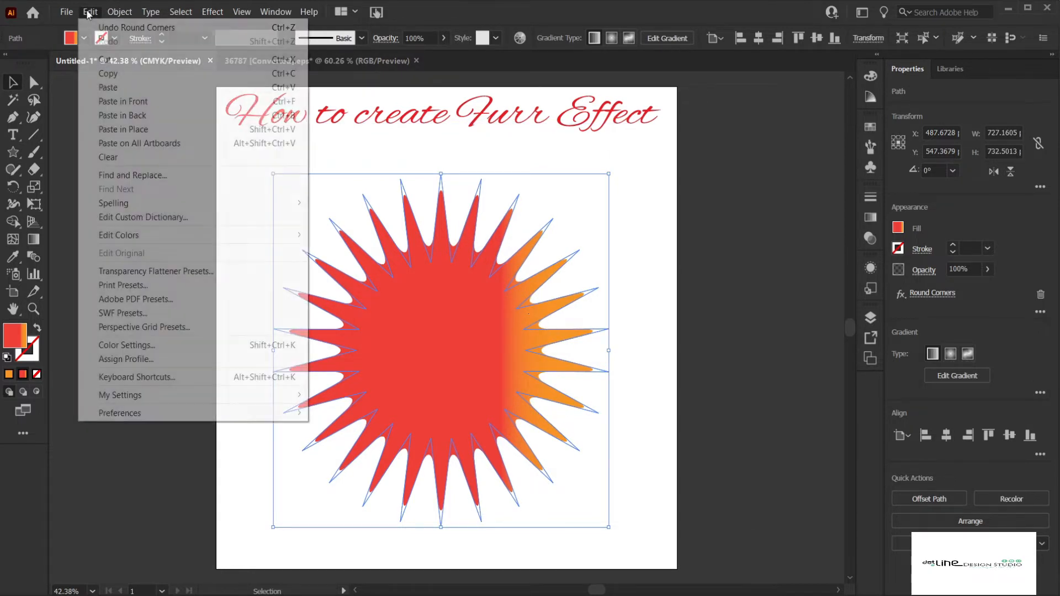
{"action": "left_click", "coordinate": [120, 103]}
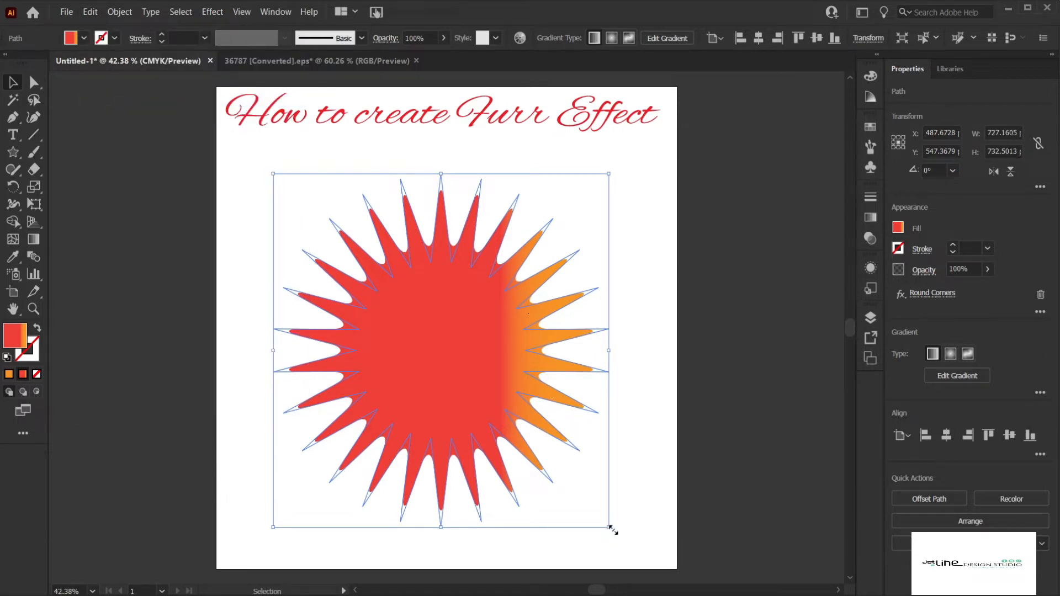
{"action": "left_click_drag", "start_coordinate": [609, 528], "coordinate": [465, 365]}
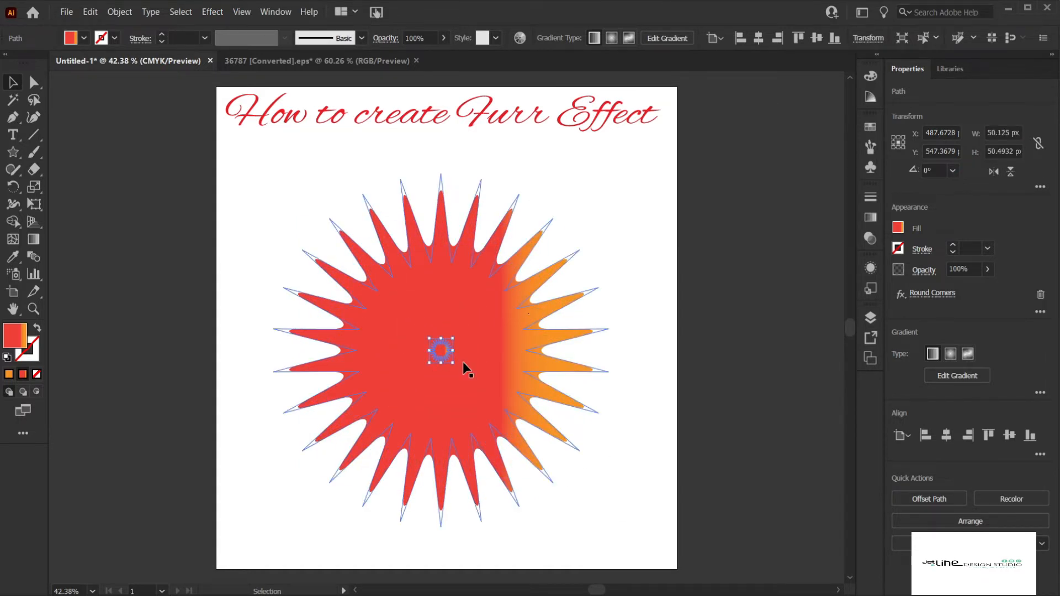
Step: Change the large star's red-to-orange fill to a radial gradient, then deselect it
{"action": "left_click", "coordinate": [441, 237]}
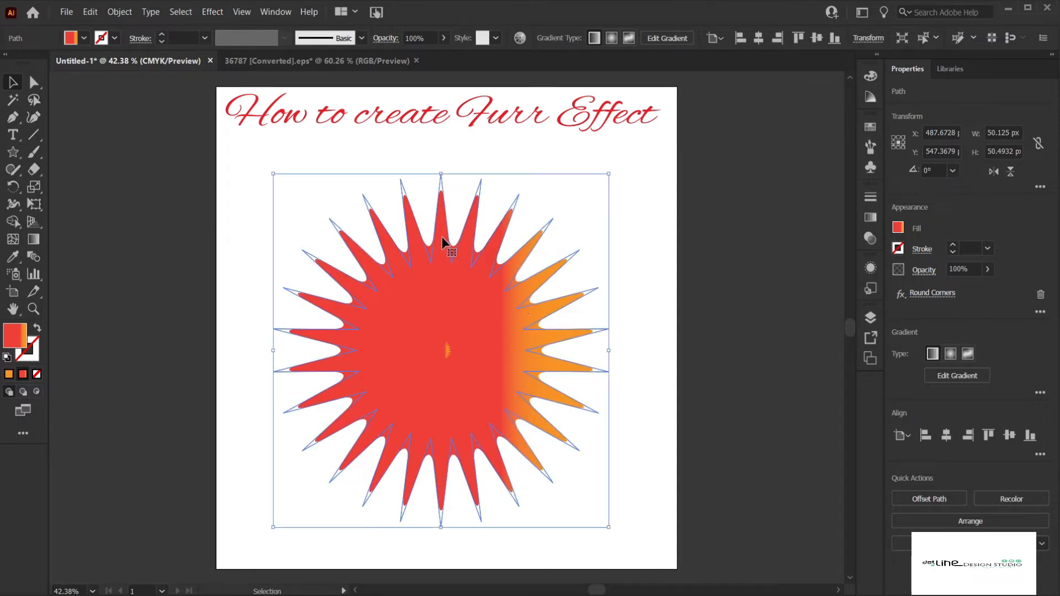
{"action": "left_click", "coordinate": [870, 218]}
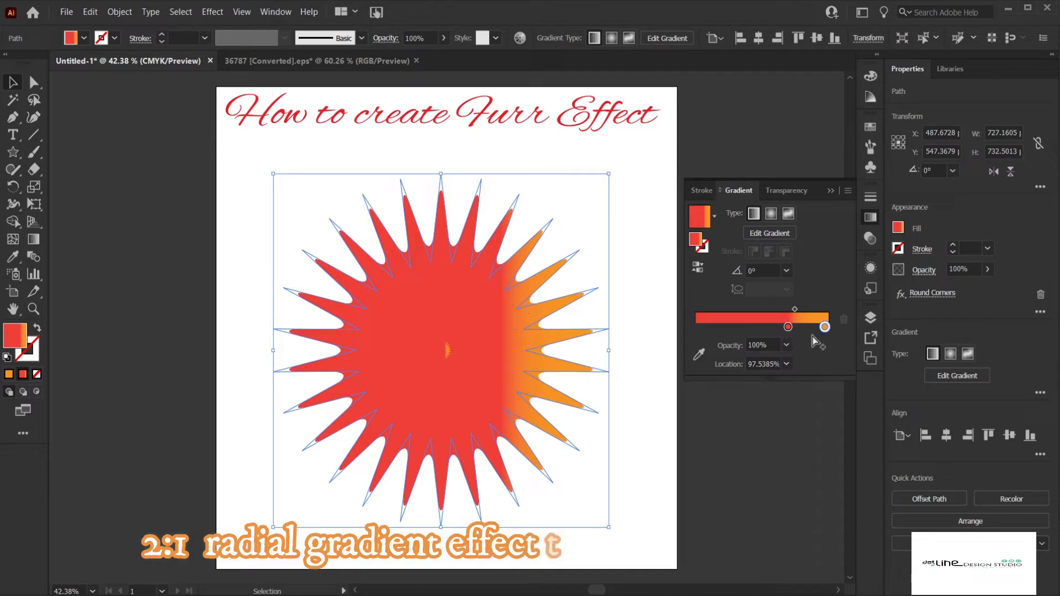
{"action": "left_click", "coordinate": [770, 216]}
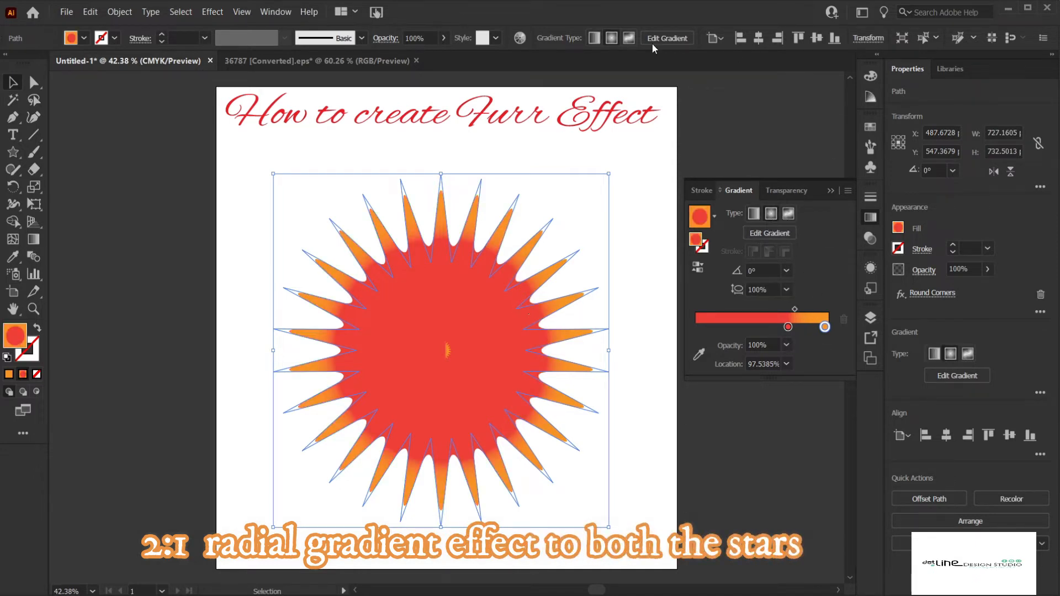
{"action": "left_click", "coordinate": [624, 150]}
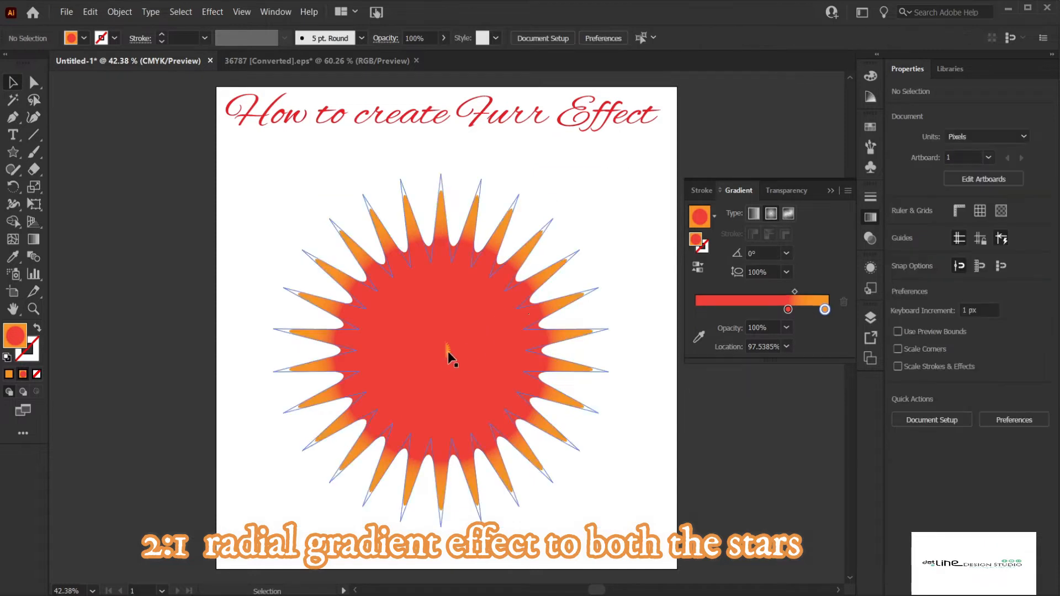
Step: Recolour the small centre star's gradient stops, making the red stop light orange and the orange end stop yellow
{"action": "left_click_drag", "start_coordinate": [448, 351], "coordinate": [442, 354]}
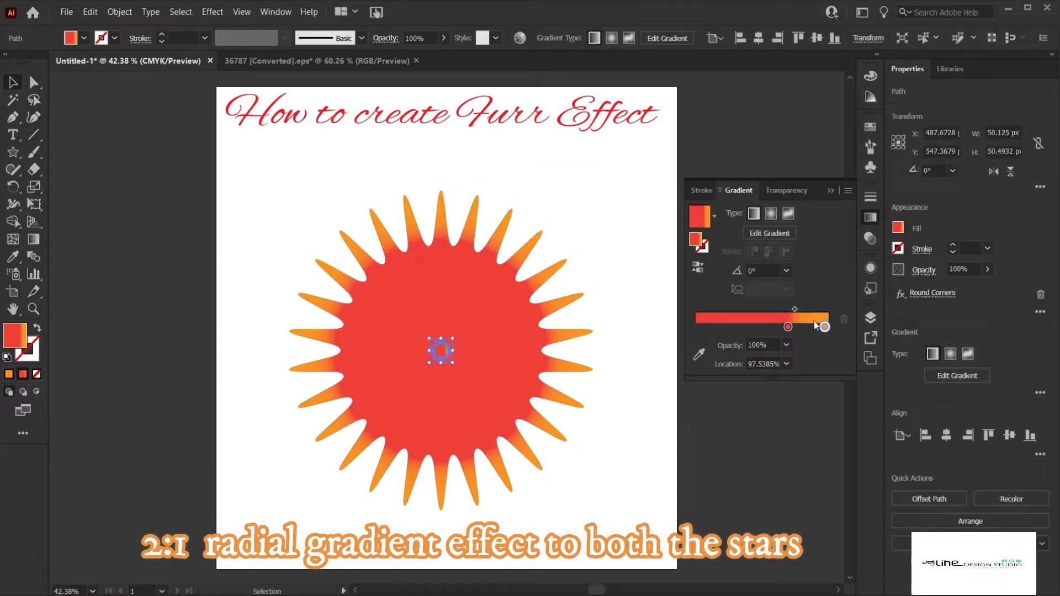
{"action": "left_click", "coordinate": [788, 328]}
{"action": "double_click", "coordinate": [788, 328]}
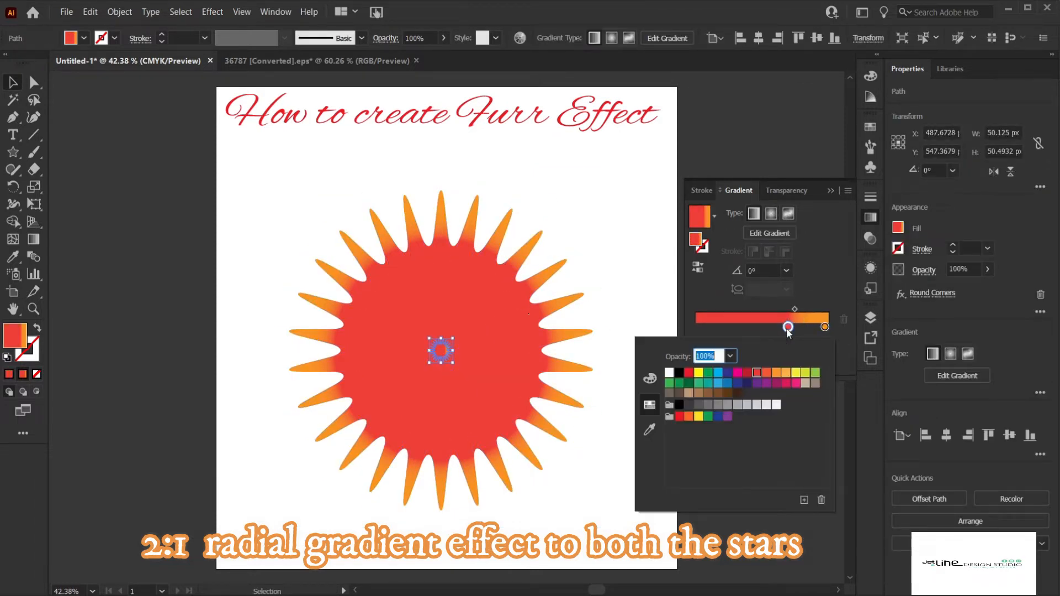
{"action": "left_click", "coordinate": [786, 375]}
{"action": "left_click", "coordinate": [824, 325]}
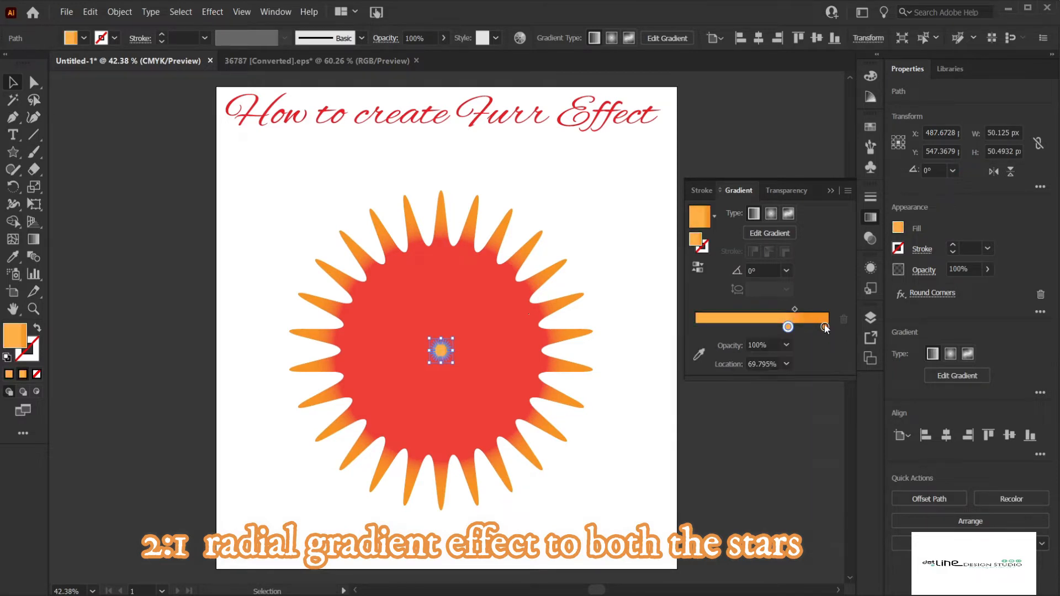
{"action": "double_click", "coordinate": [824, 325]}
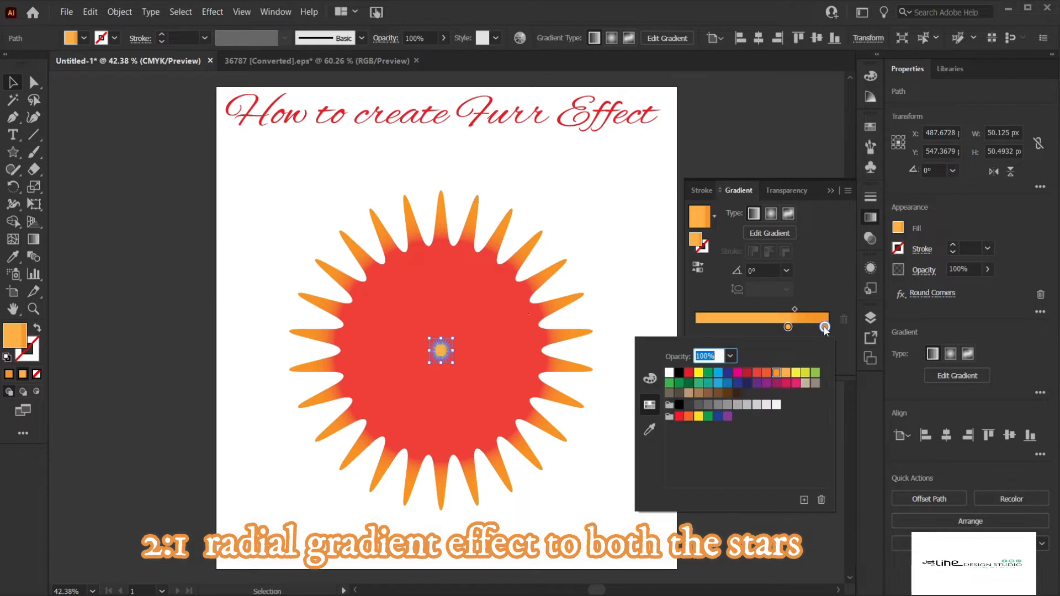
{"action": "left_click", "coordinate": [795, 375]}
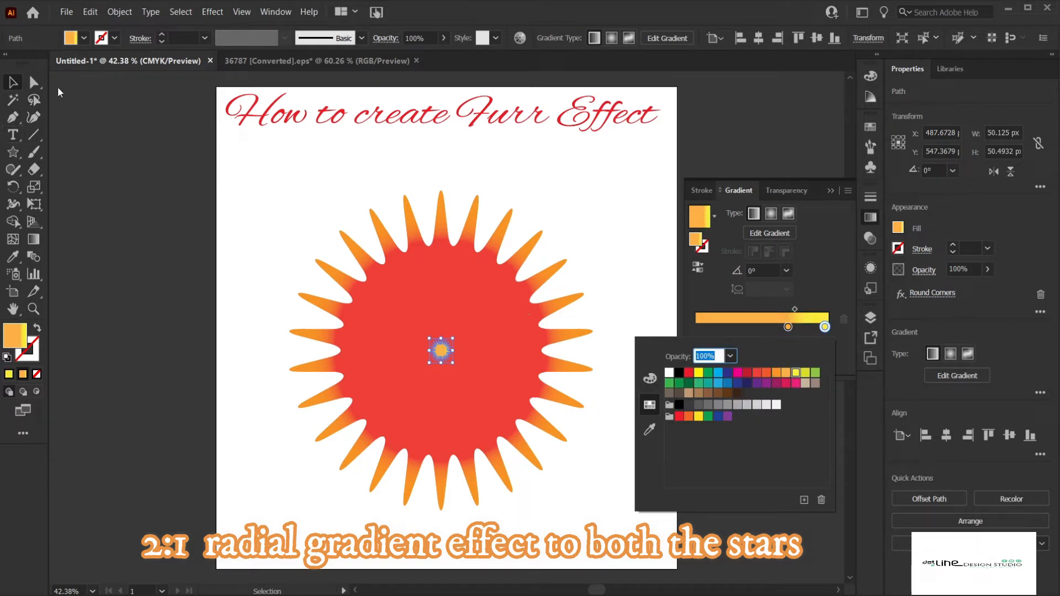
{"action": "left_click", "coordinate": [7, 83]}
{"action": "left_click", "coordinate": [100, 134]}
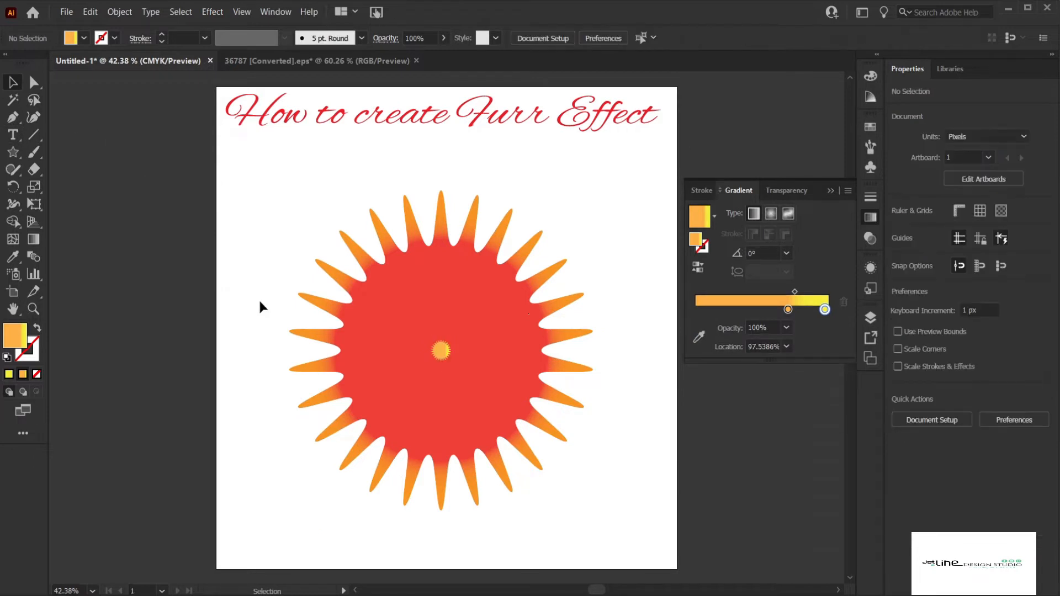
Step: Change the small centre star's orange-to-yellow fill to a radial gradient
{"action": "left_click", "coordinate": [444, 353]}
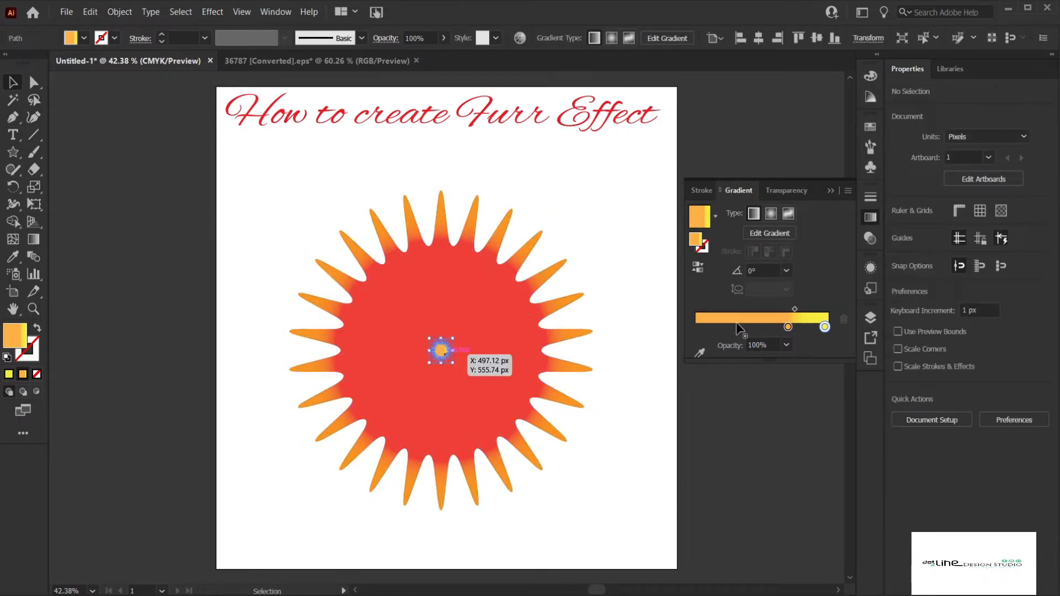
{"action": "left_click", "coordinate": [775, 215]}
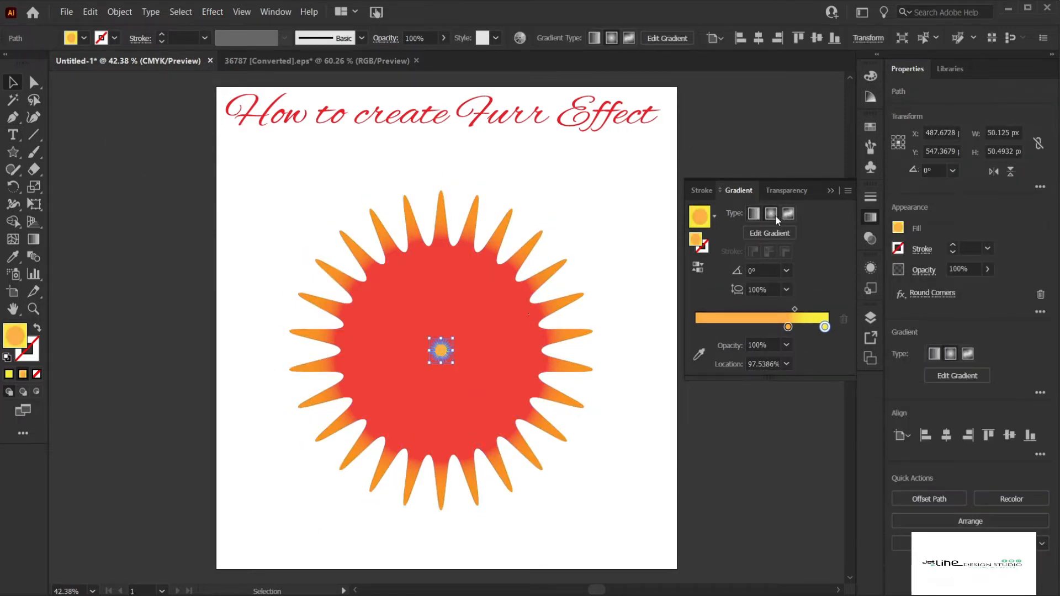
{"action": "left_click", "coordinate": [783, 130]}
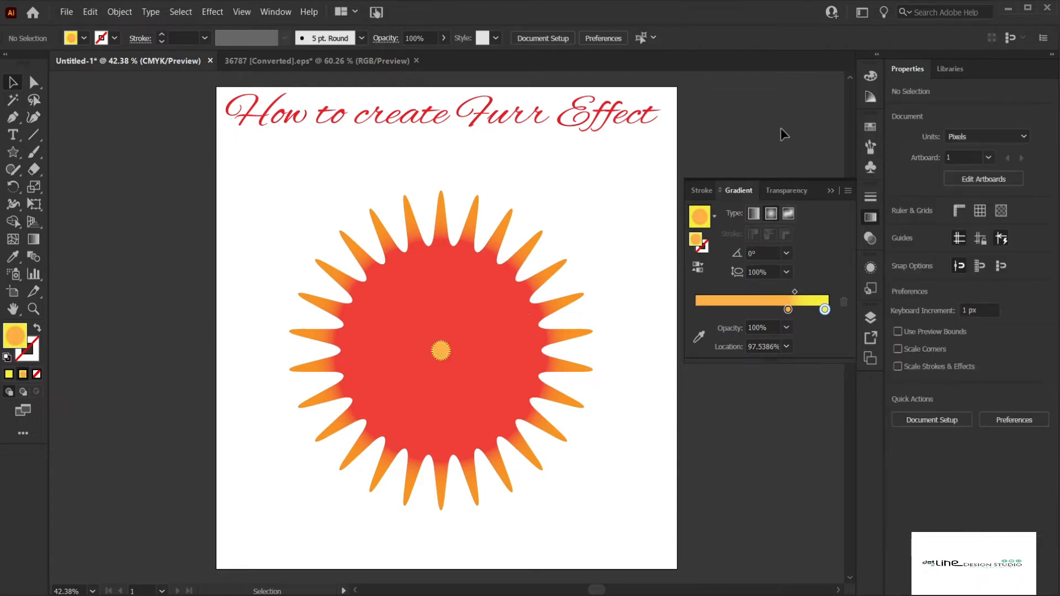
Step: Select both stars and set the blend options to Specified Steps spacing with 100 steps
{"action": "left_click_drag", "start_coordinate": [289, 188], "coordinate": [611, 522]}
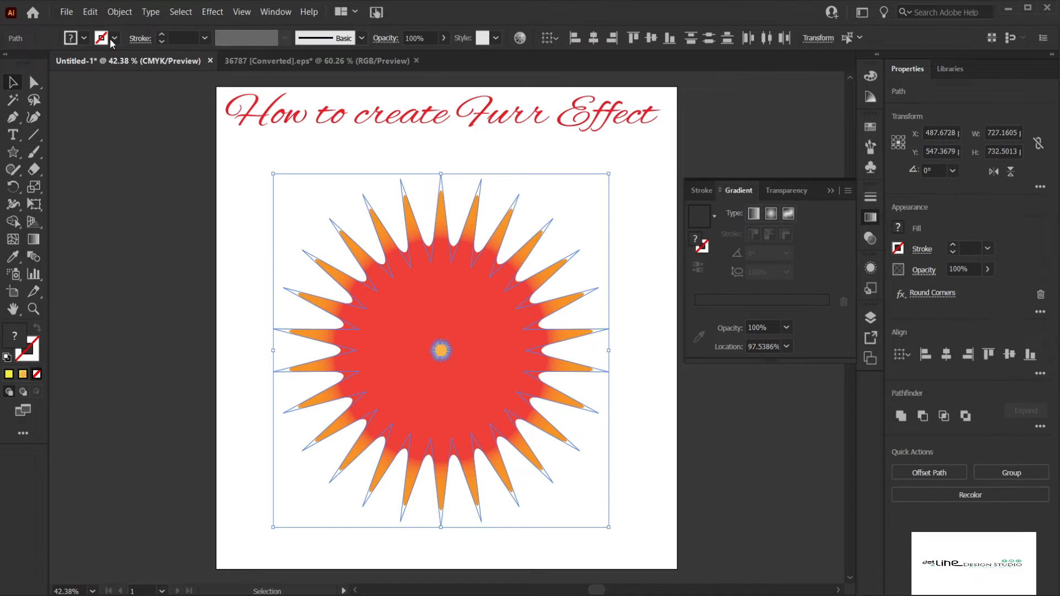
{"action": "left_click", "coordinate": [118, 11]}
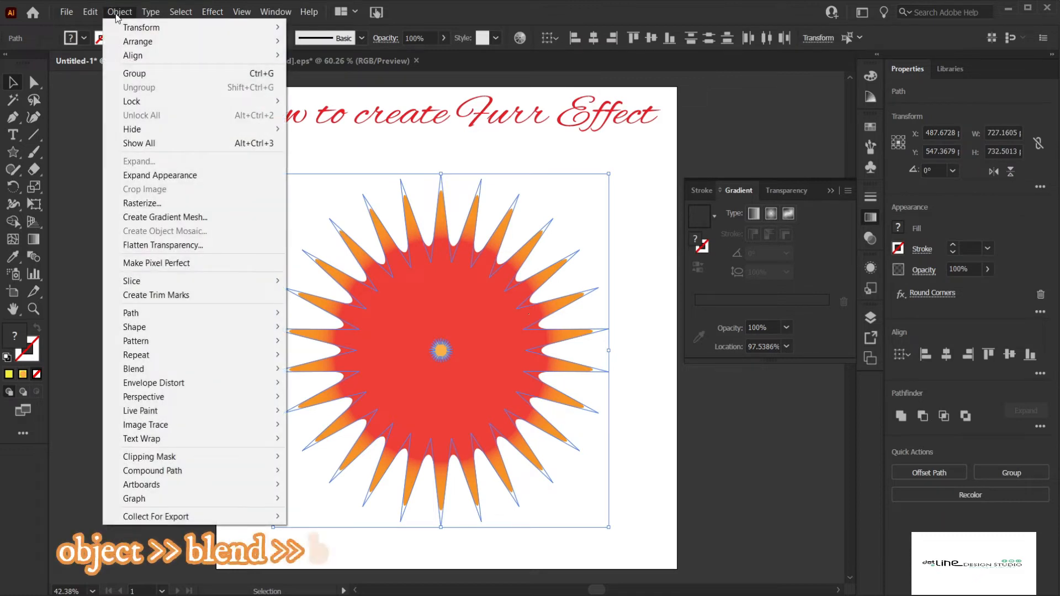
{"action": "mouse_move", "coordinate": [161, 369]}
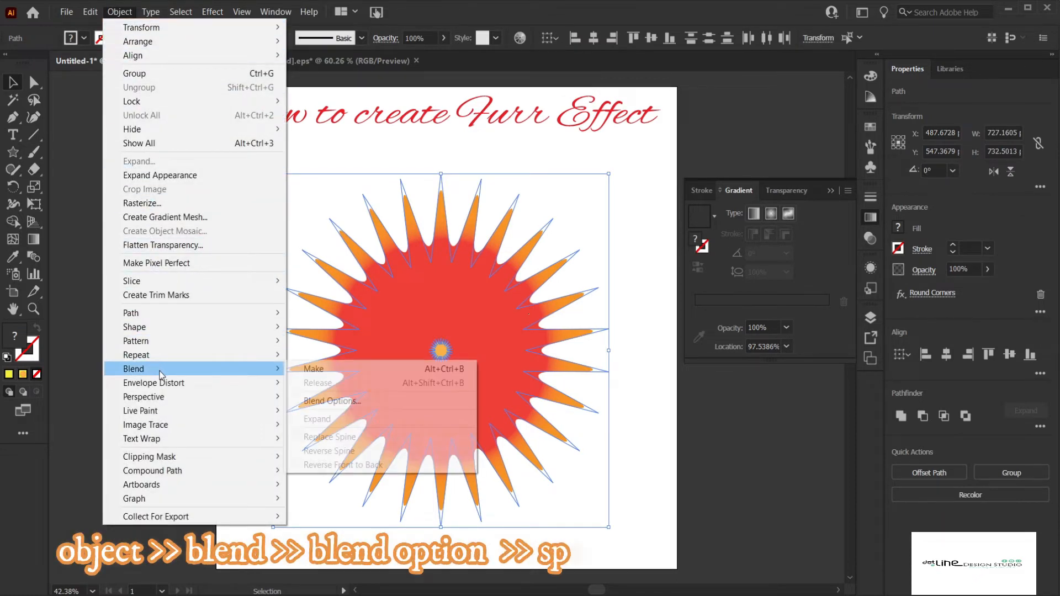
{"action": "left_click", "coordinate": [303, 400]}
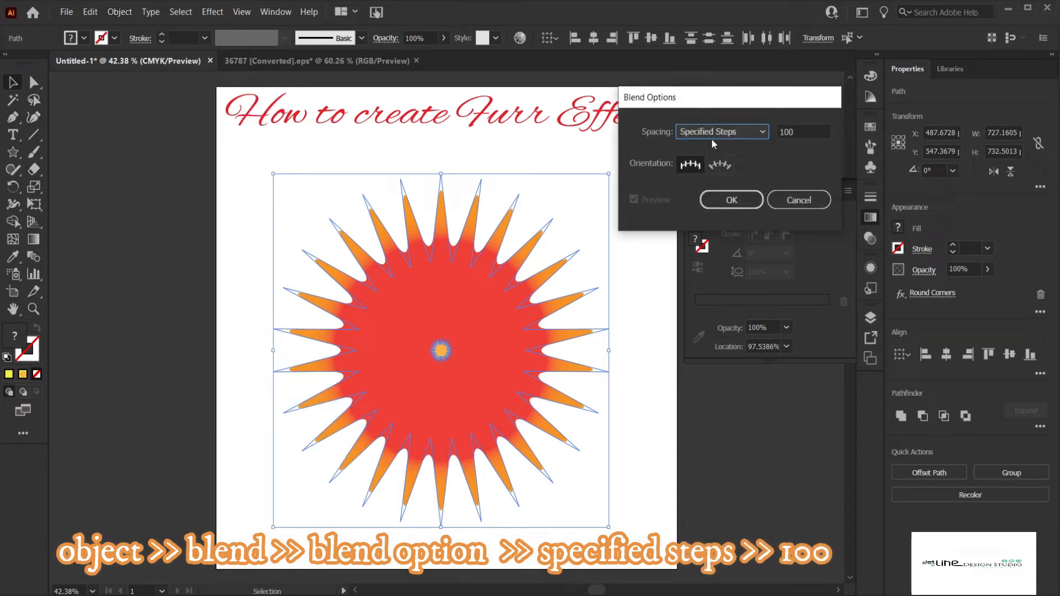
{"action": "left_click", "coordinate": [804, 135]}
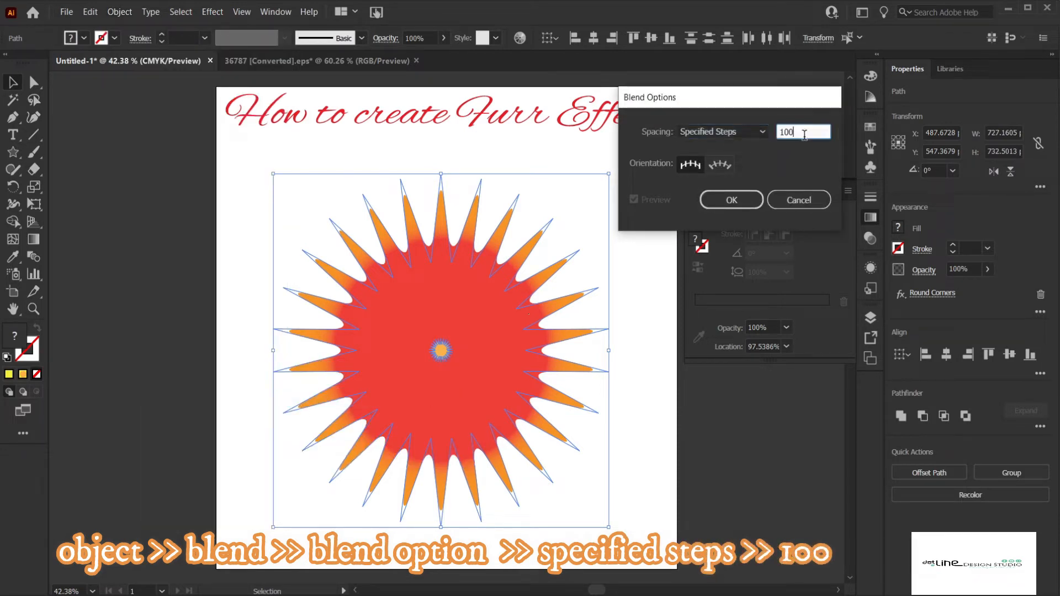
{"action": "left_click", "coordinate": [723, 203]}
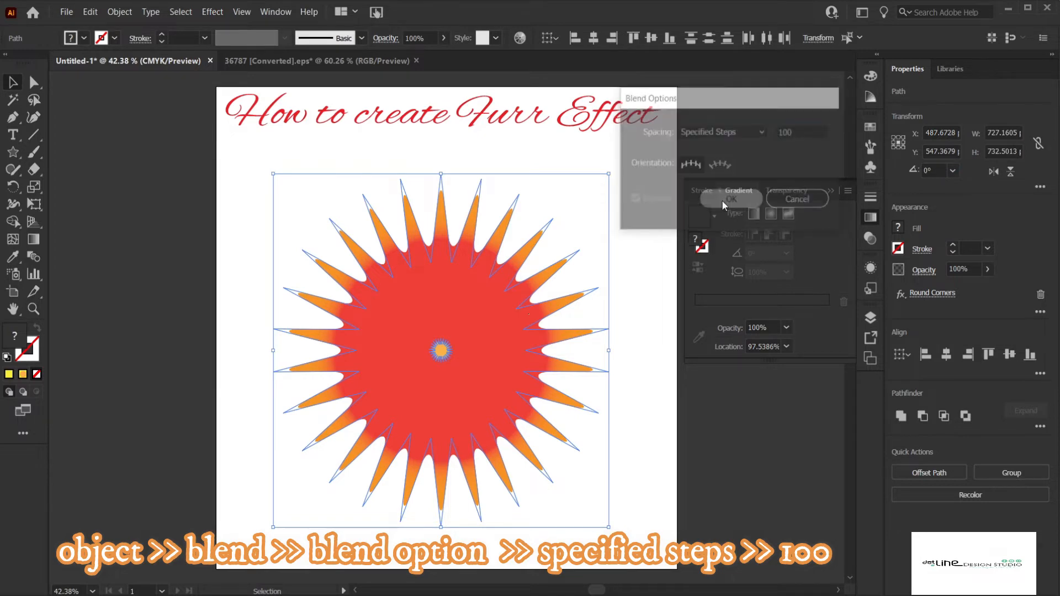
Step: Make a blend between the large star and the small centre star
{"action": "left_click", "coordinate": [117, 12]}
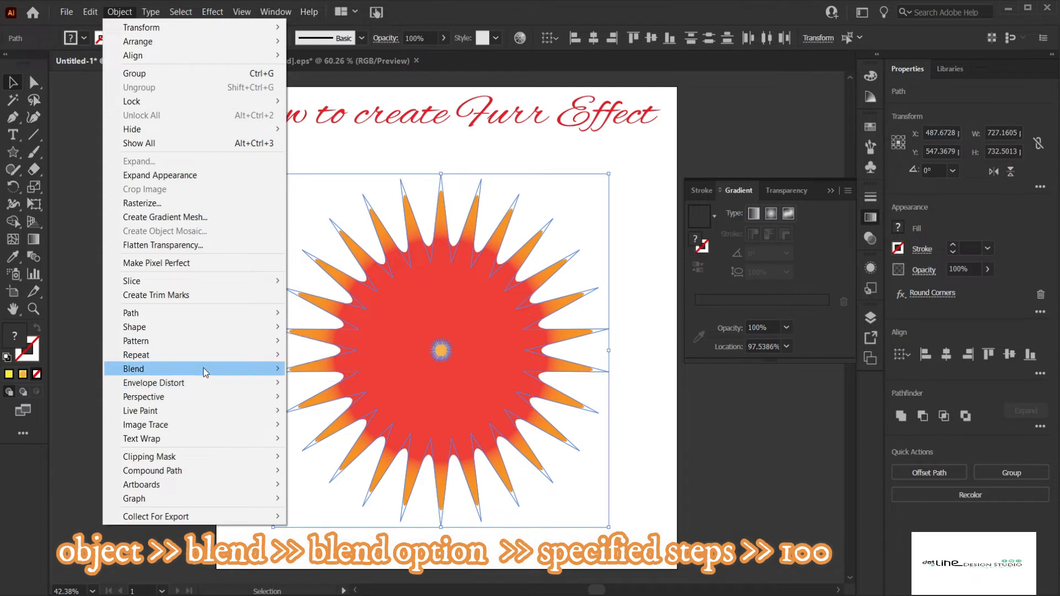
{"action": "mouse_move", "coordinate": [223, 369]}
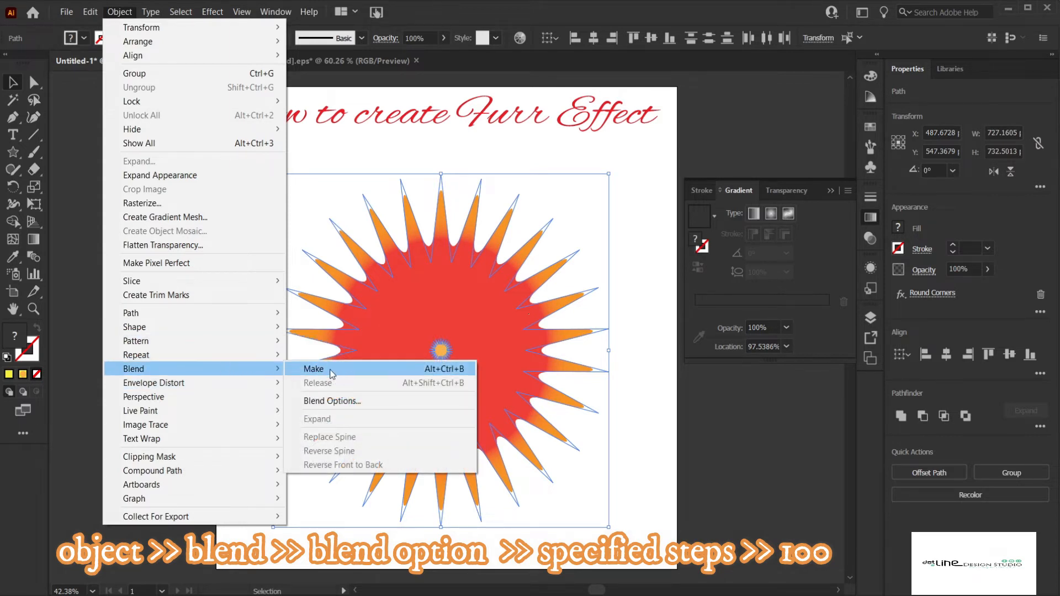
{"action": "left_click", "coordinate": [314, 369]}
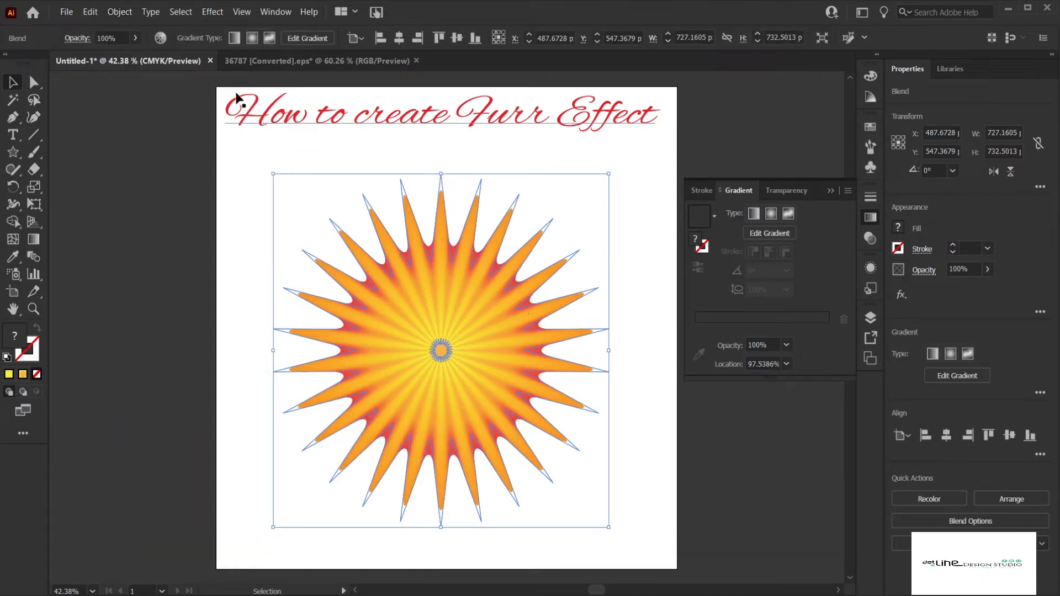
Step: Apply a Pucker & Bloat effect of -23% to the blended star
{"action": "left_click", "coordinate": [217, 12]}
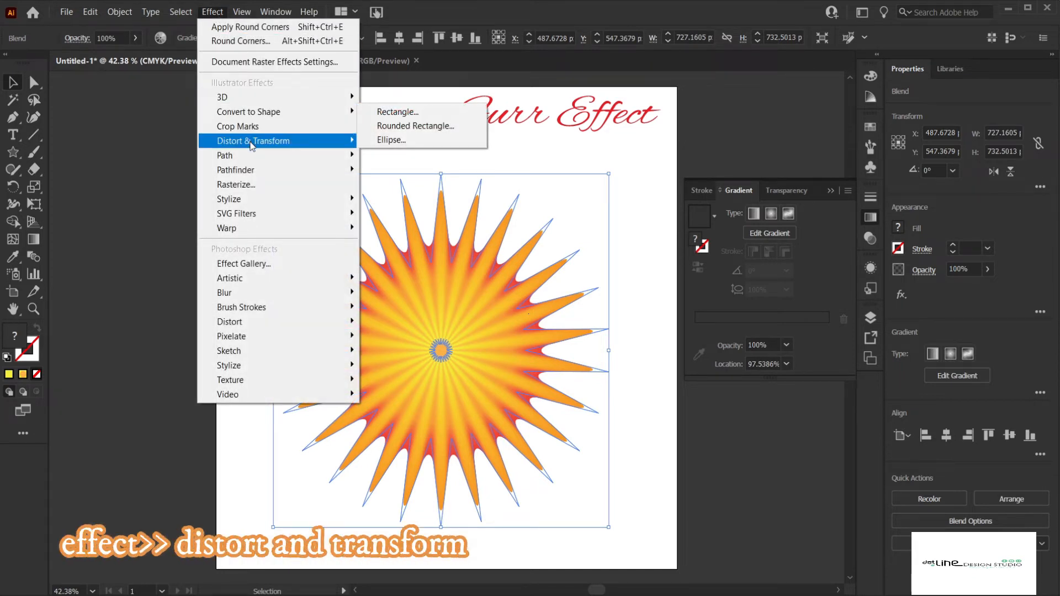
{"action": "mouse_move", "coordinate": [276, 140]}
{"action": "left_click", "coordinate": [381, 155]}
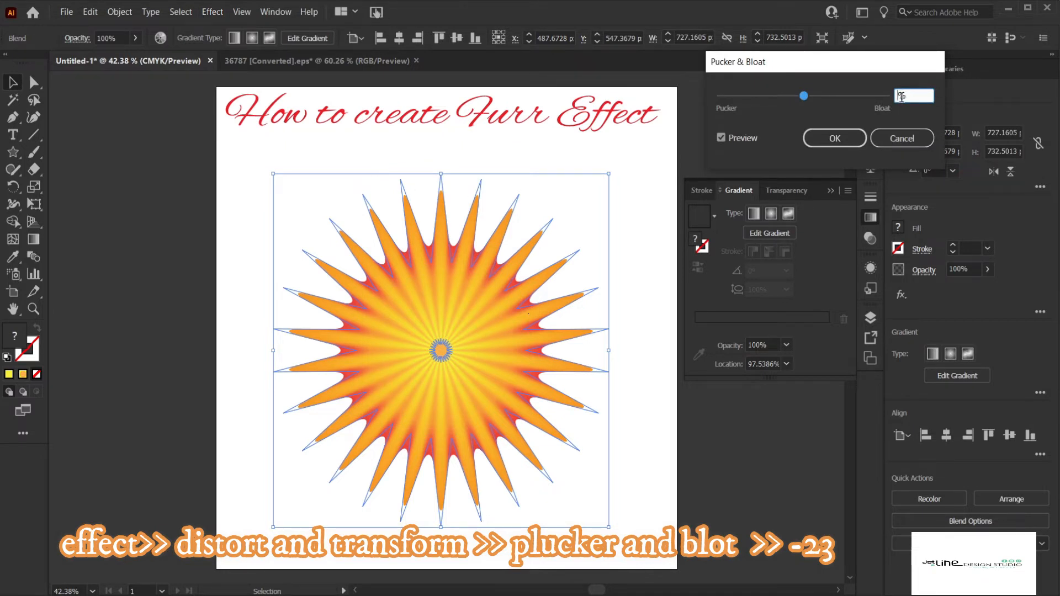
{"action": "type", "text": "-23"}
{"action": "left_click", "coordinate": [835, 138]}
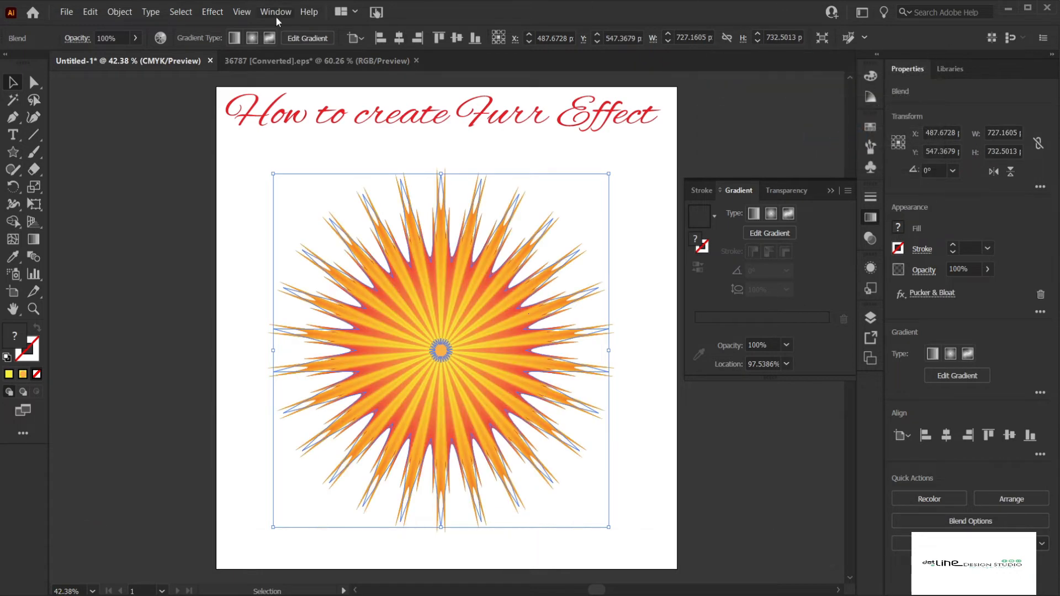
Step: Apply a Roughen effect to the blended star with 37% relative size, 0 detail and smooth points
{"action": "left_click", "coordinate": [224, 13]}
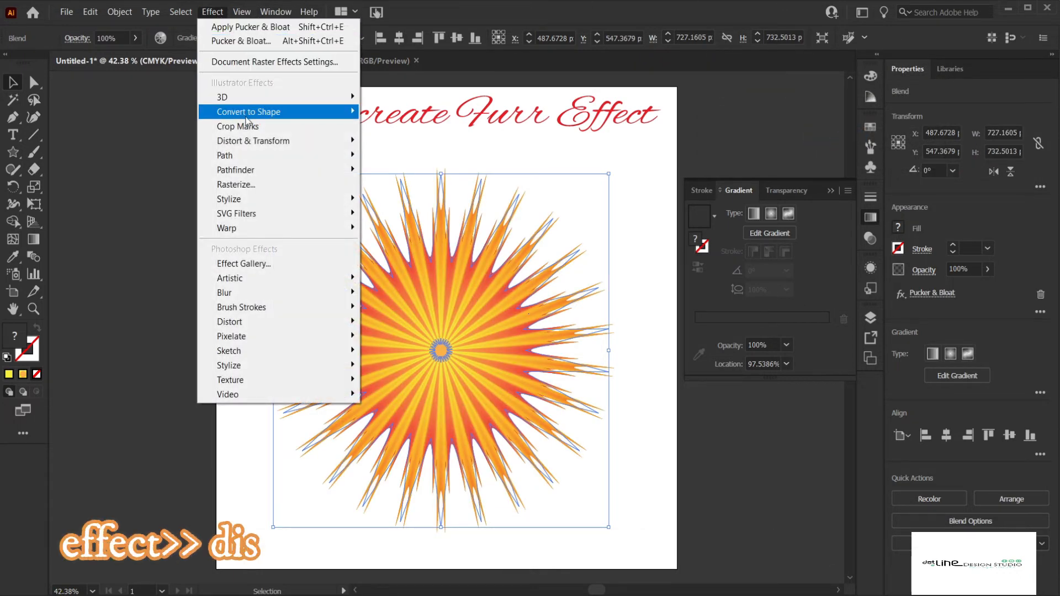
{"action": "mouse_move", "coordinate": [250, 139]}
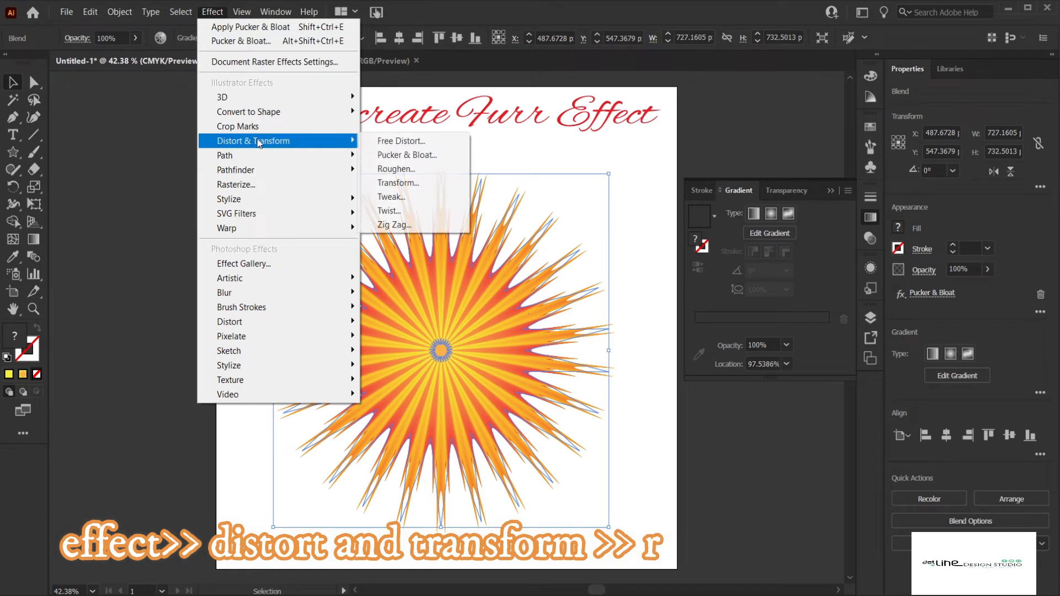
{"action": "left_click", "coordinate": [377, 168]}
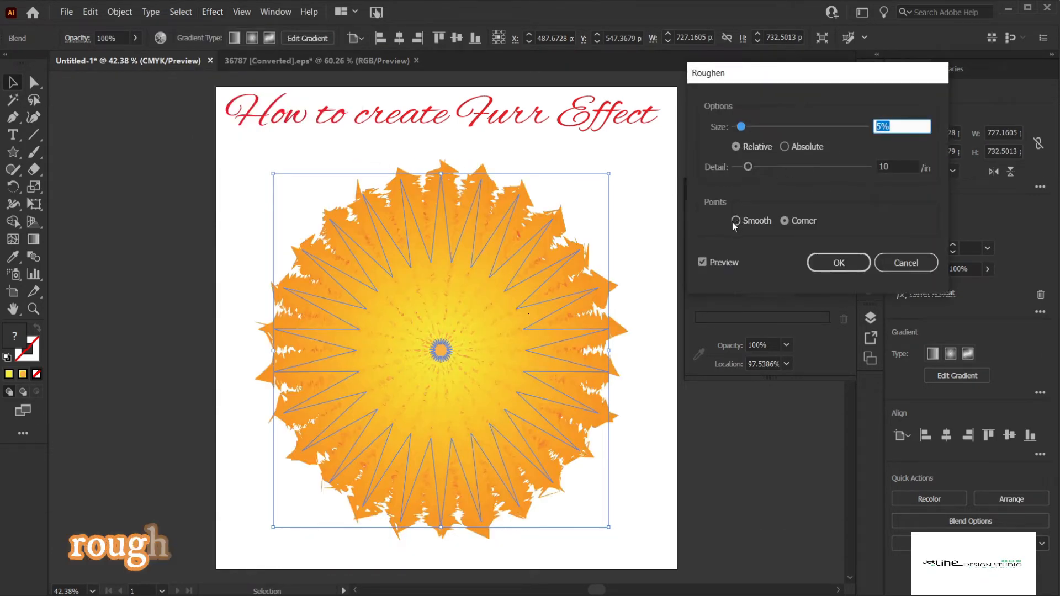
{"action": "left_click", "coordinate": [735, 221]}
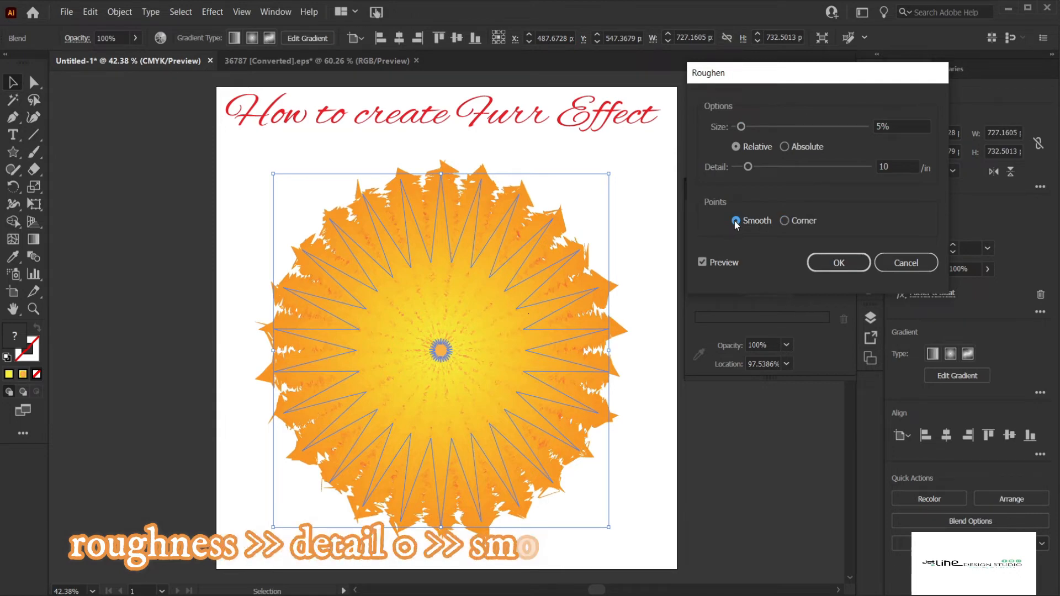
{"action": "left_click_drag", "start_coordinate": [748, 166], "coordinate": [734, 167]}
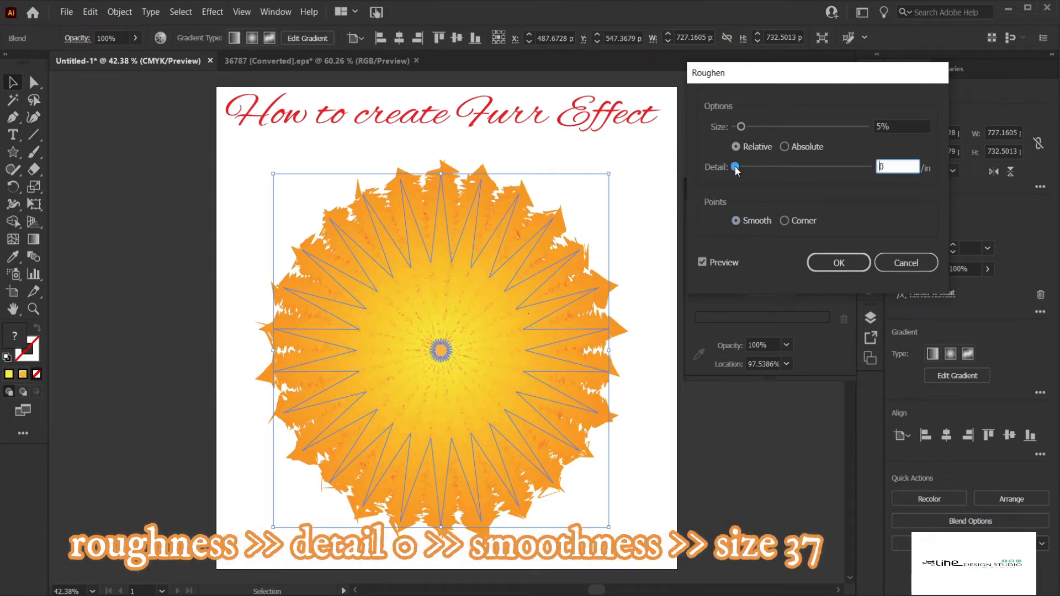
{"action": "left_click", "coordinate": [882, 127]}
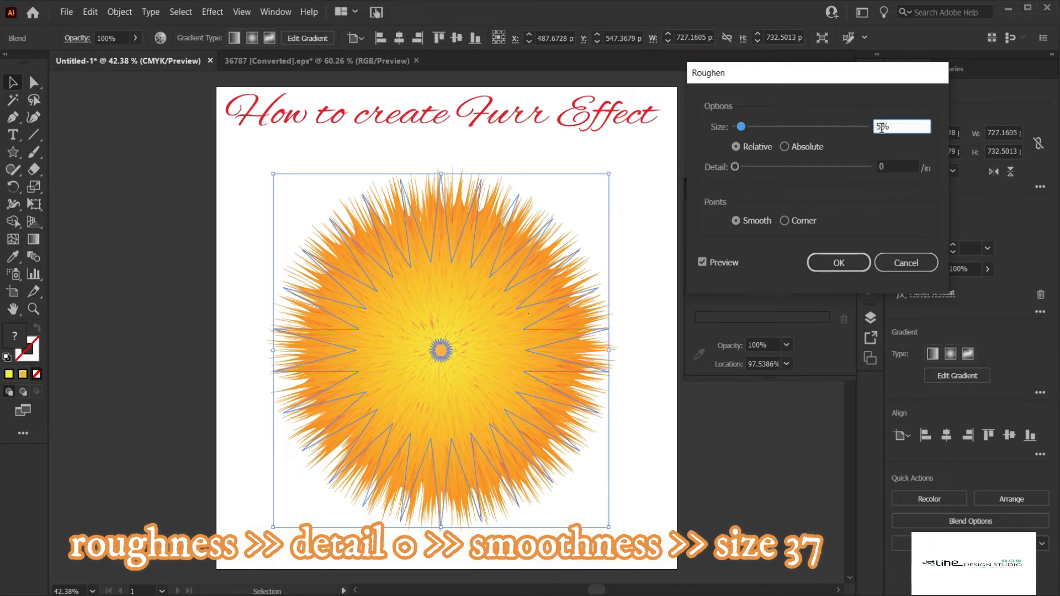
{"action": "type", "text": "37"}
{"action": "left_click", "coordinate": [823, 263]}
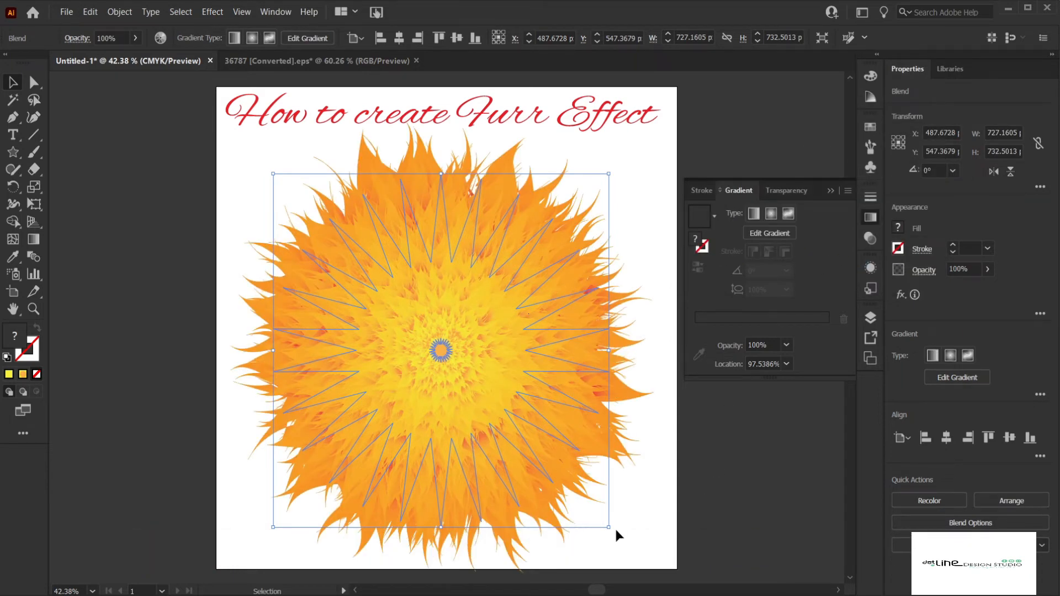
Step: Scale the furry blend down to about 316 px wide and move it slightly lower on the artboard
{"action": "left_click_drag", "start_coordinate": [609, 527], "coordinate": [560, 426]}
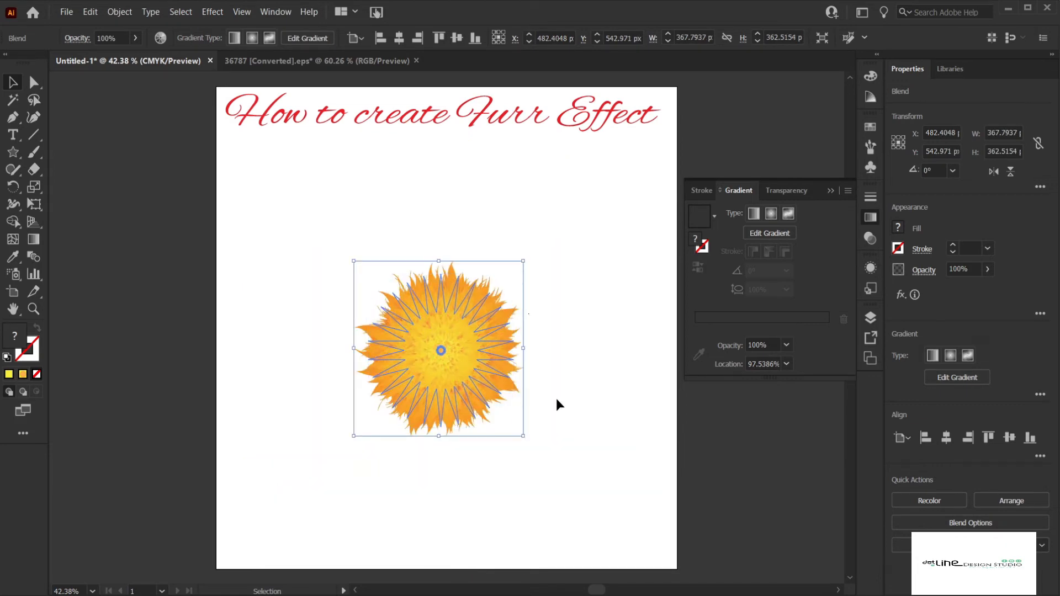
{"action": "left_click", "coordinate": [553, 352]}
{"action": "left_click_drag", "start_coordinate": [438, 342], "coordinate": [426, 359]}
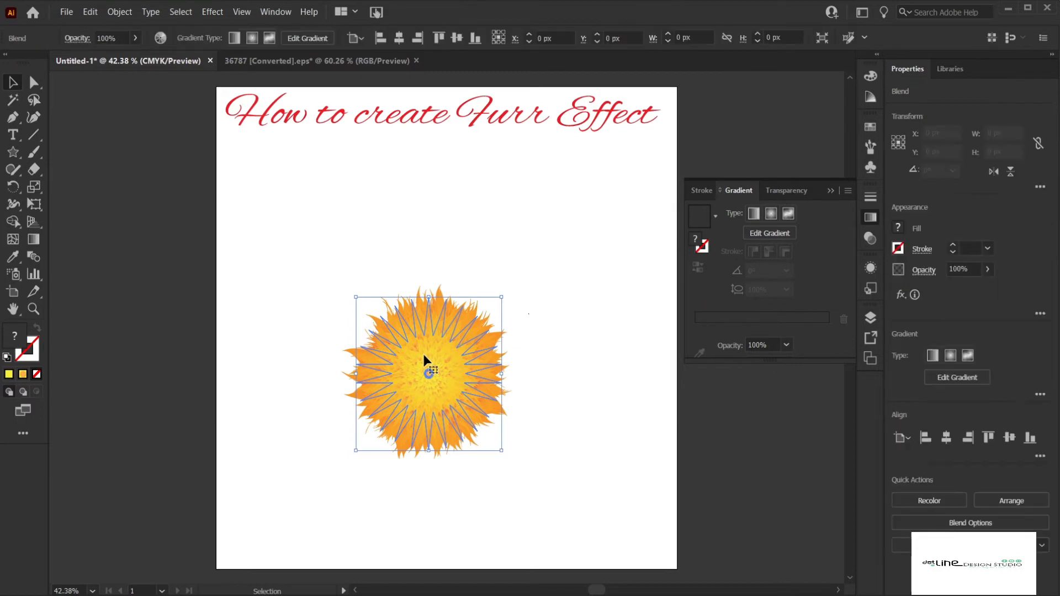
Step: Isolate the blend, move its small centre star up to the top edge of the fur, and exit isolation mode
{"action": "right_click", "coordinate": [425, 357]}
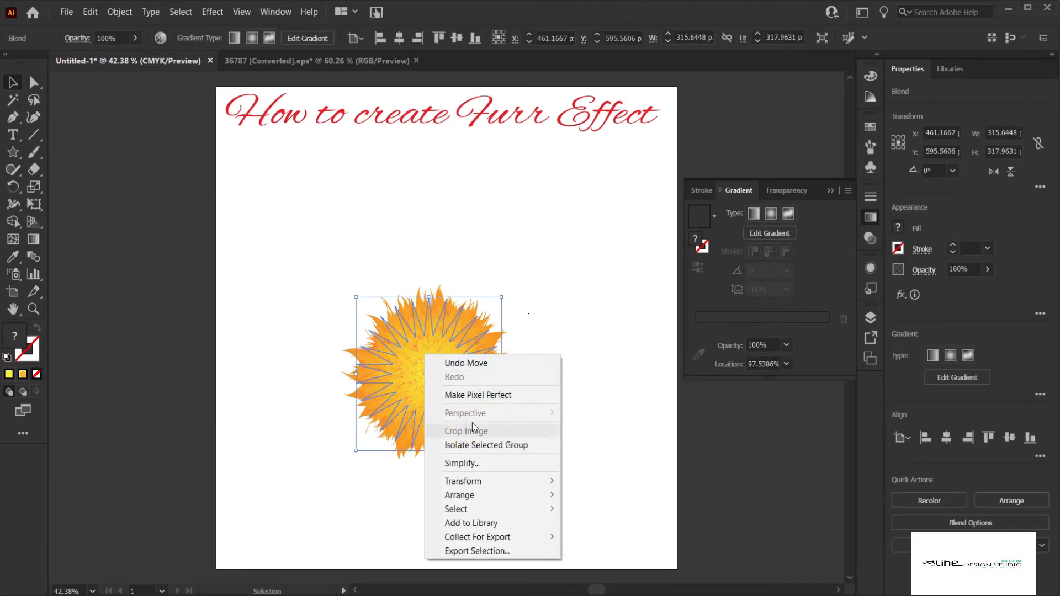
{"action": "left_click", "coordinate": [501, 445]}
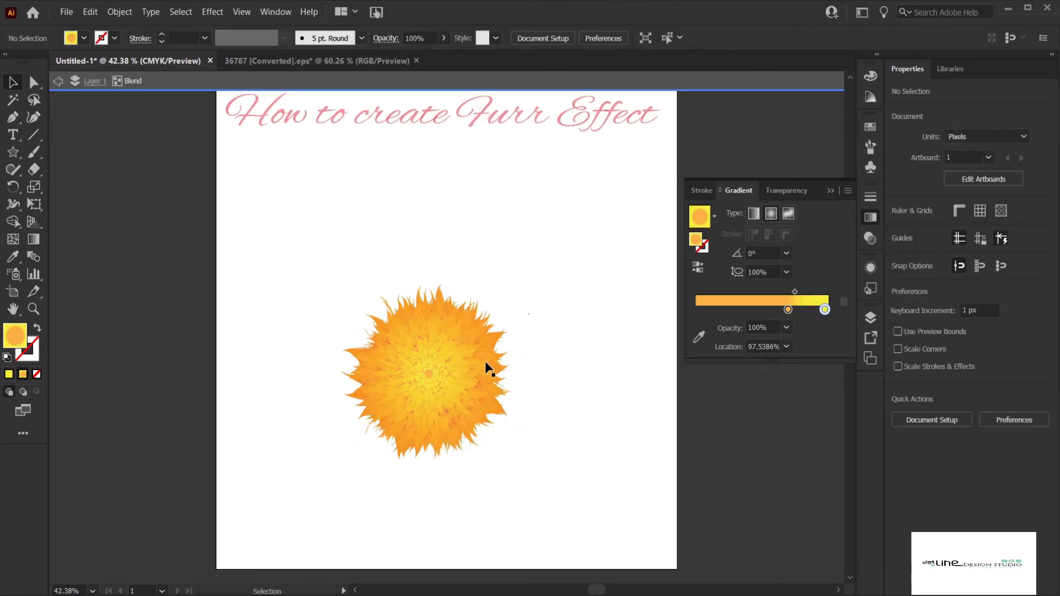
{"action": "left_click_drag", "start_coordinate": [430, 374], "coordinate": [433, 279]}
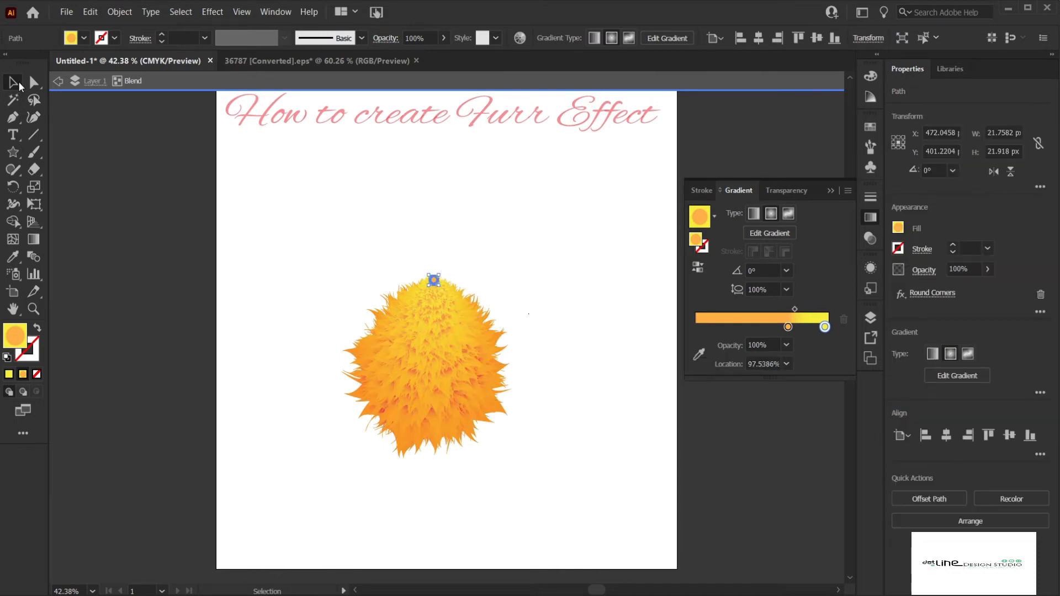
{"action": "left_click", "coordinate": [177, 223]}
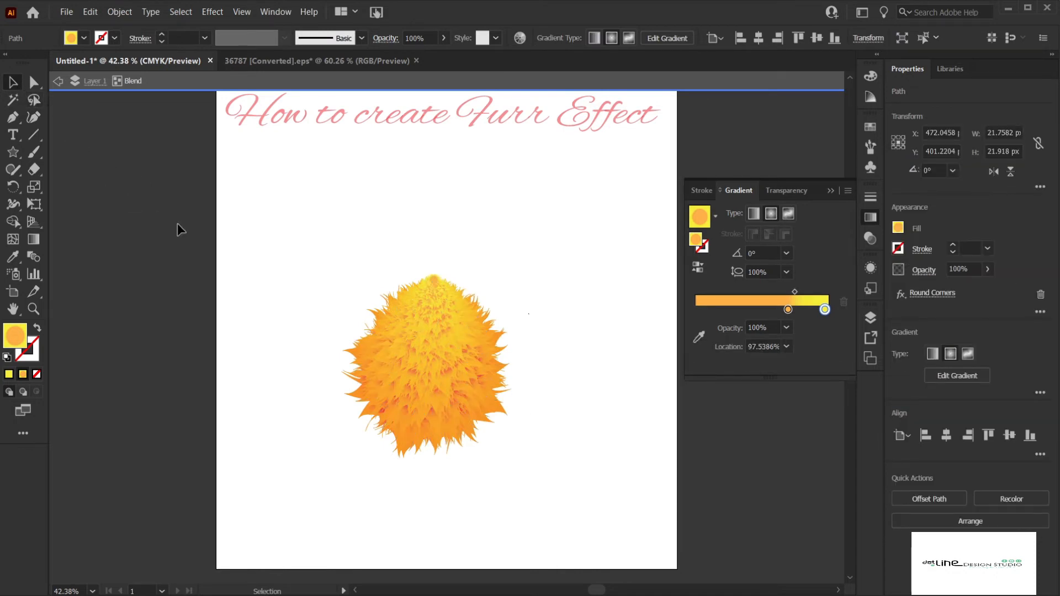
{"action": "right_click", "coordinate": [411, 334]}
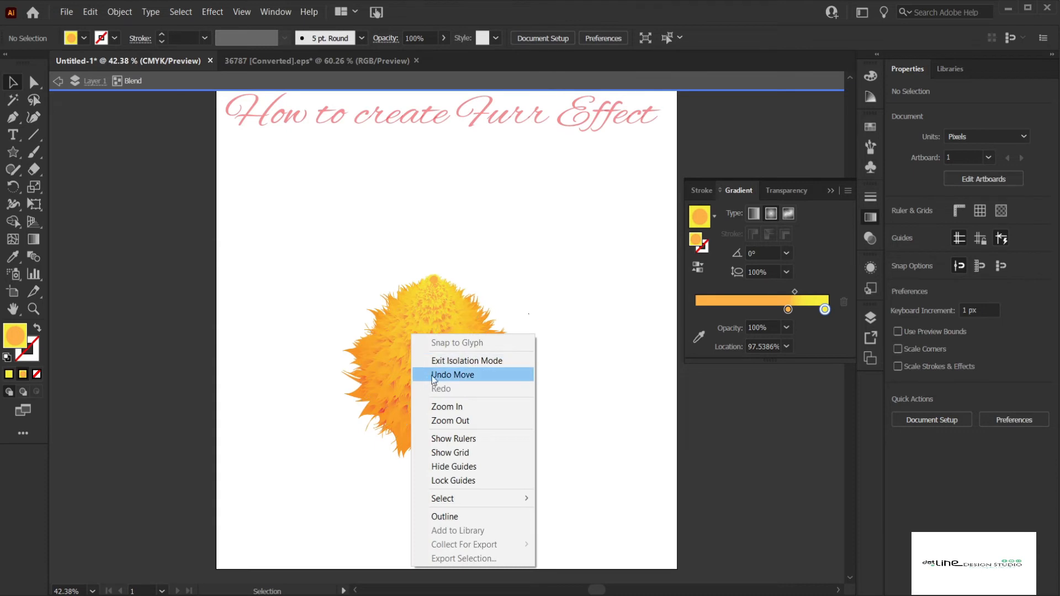
{"action": "left_click", "coordinate": [457, 364]}
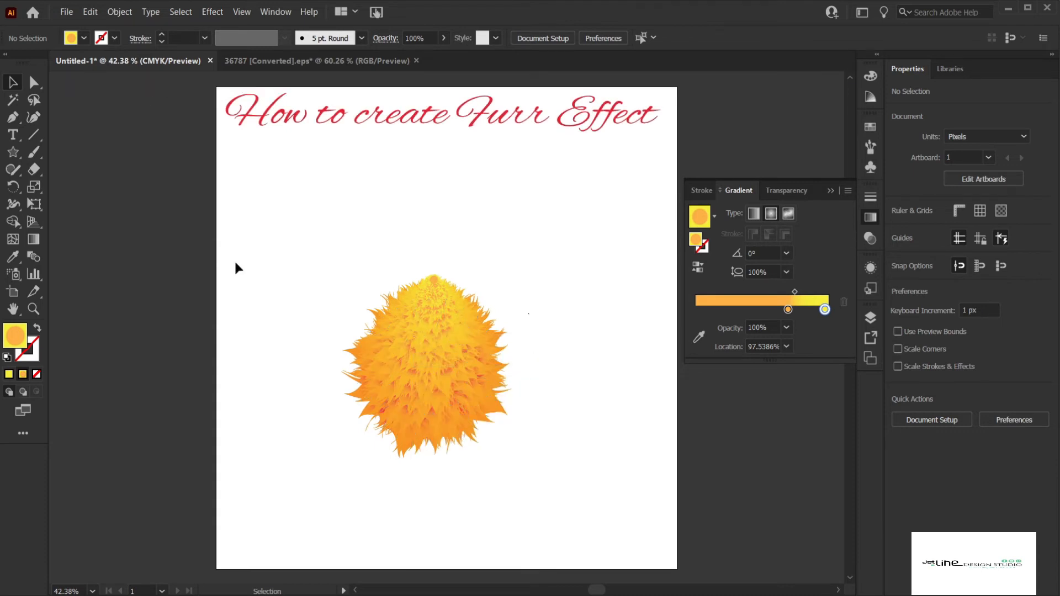
Step: Rotate the furry blend about 3° counterclockwise and deselect it
{"action": "left_click", "coordinate": [455, 425]}
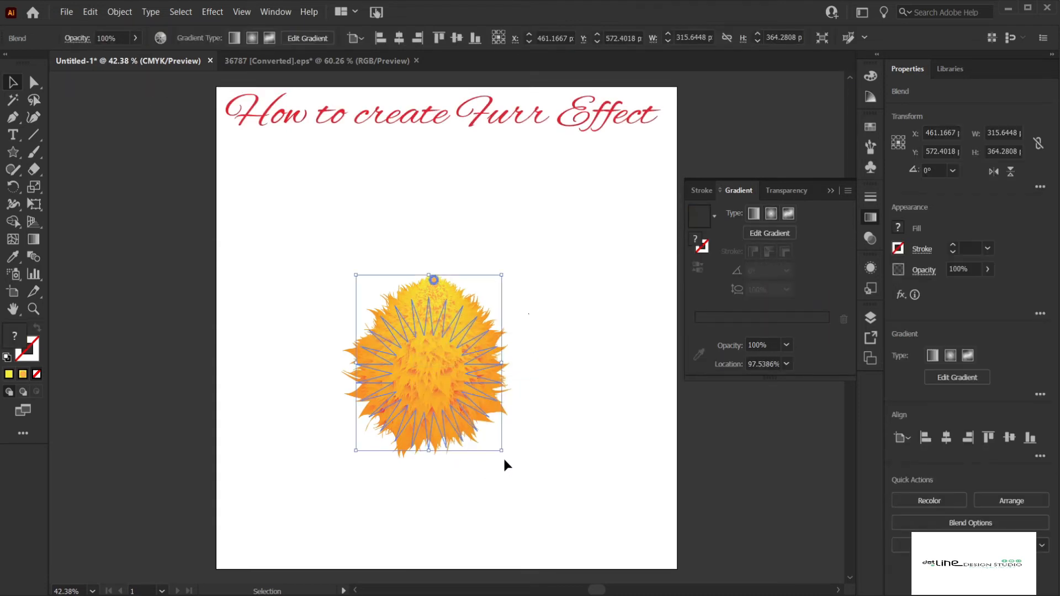
{"action": "left_click_drag", "start_coordinate": [505, 455], "coordinate": [508, 452]}
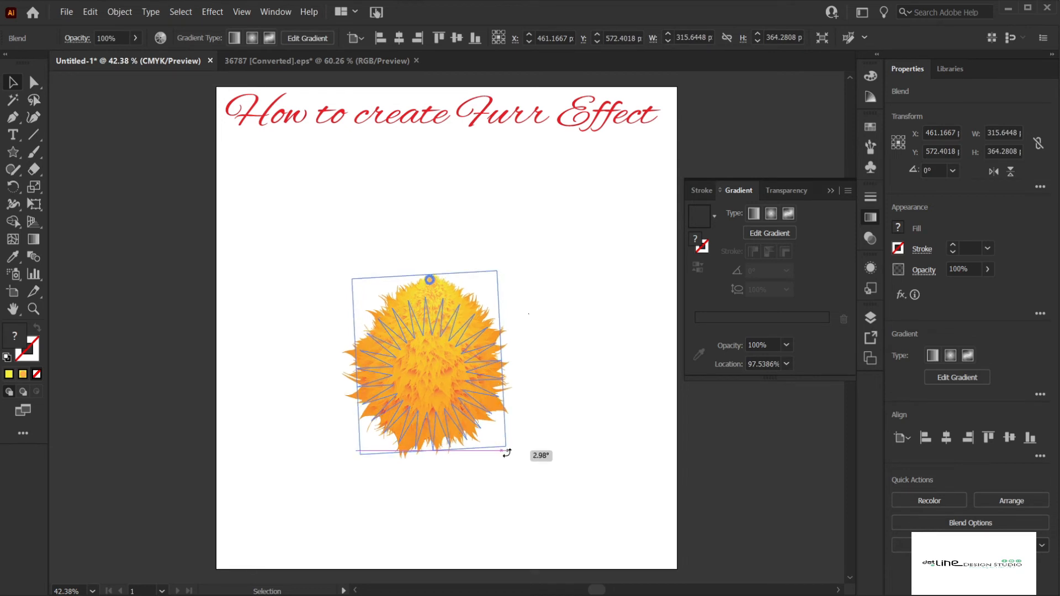
{"action": "left_click", "coordinate": [492, 464]}
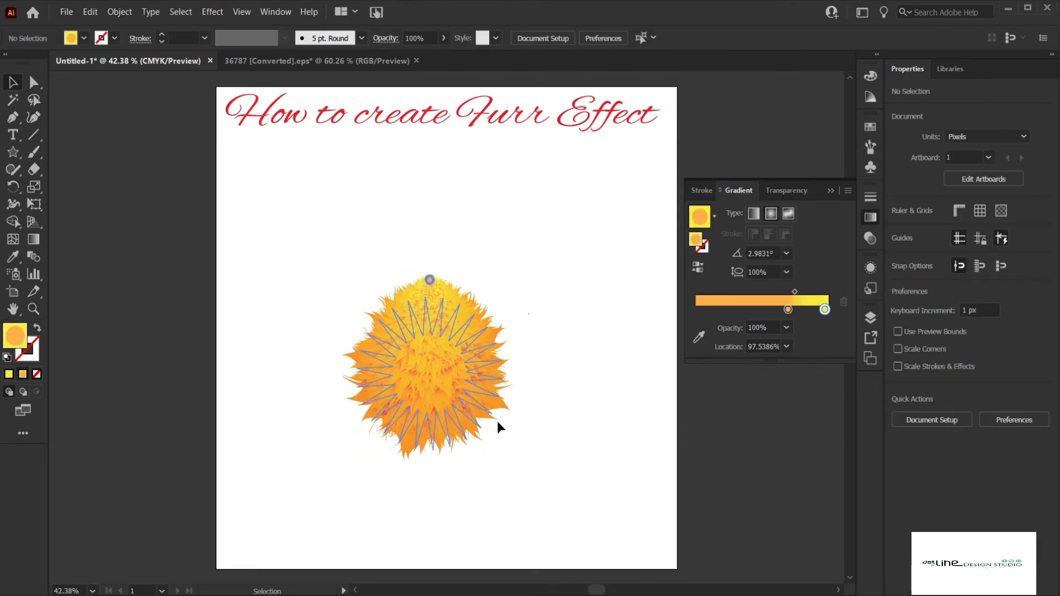
Step: Enlarge the furry blend proportionally from its centre to about 713 by 729 px
{"action": "left_click", "coordinate": [459, 386]}
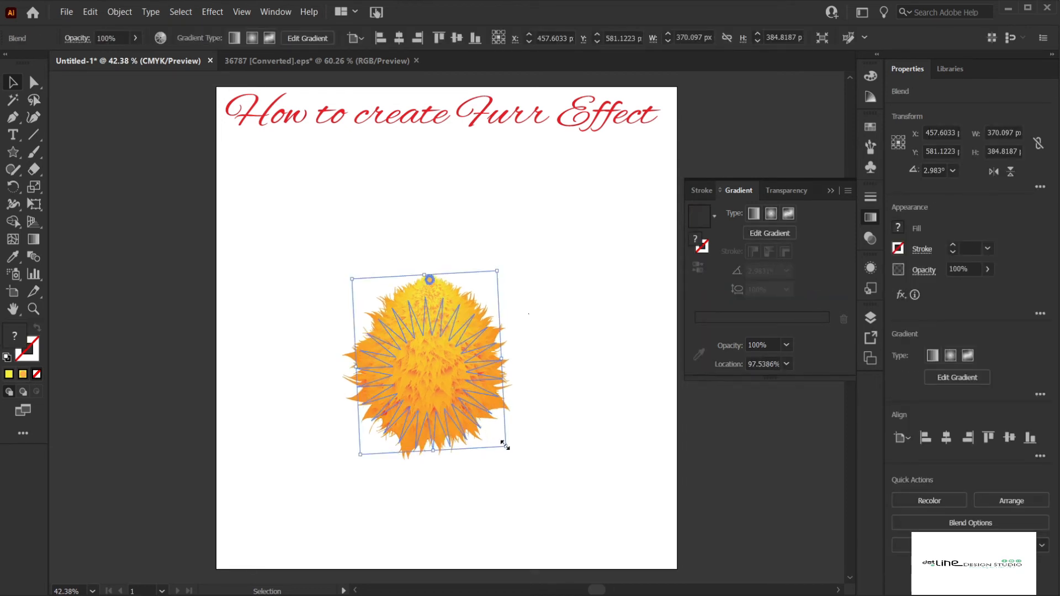
{"action": "left_click_drag", "start_coordinate": [505, 445], "coordinate": [571, 519]}
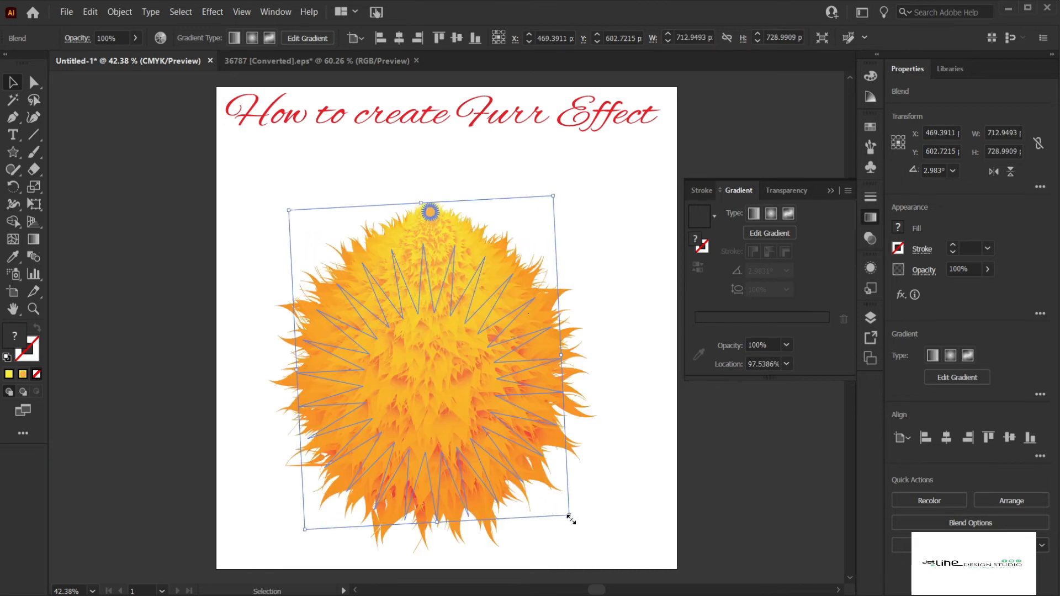
{"action": "left_click", "coordinate": [625, 208]}
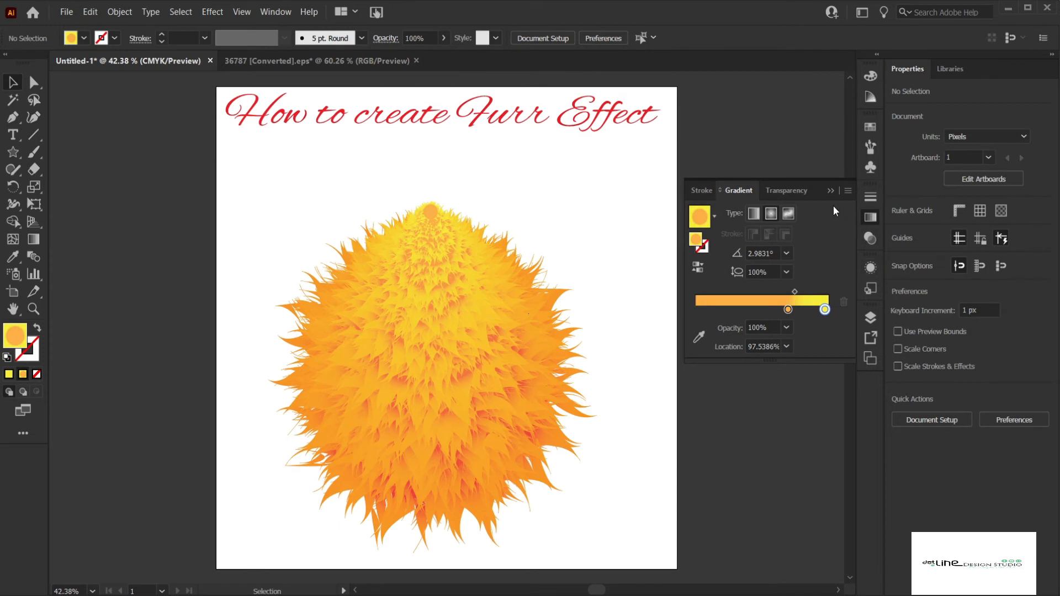
Step: Make the hidden face group in Layer 1 visible and move it onto the upper middle of the furry blend
{"action": "left_click", "coordinate": [831, 191]}
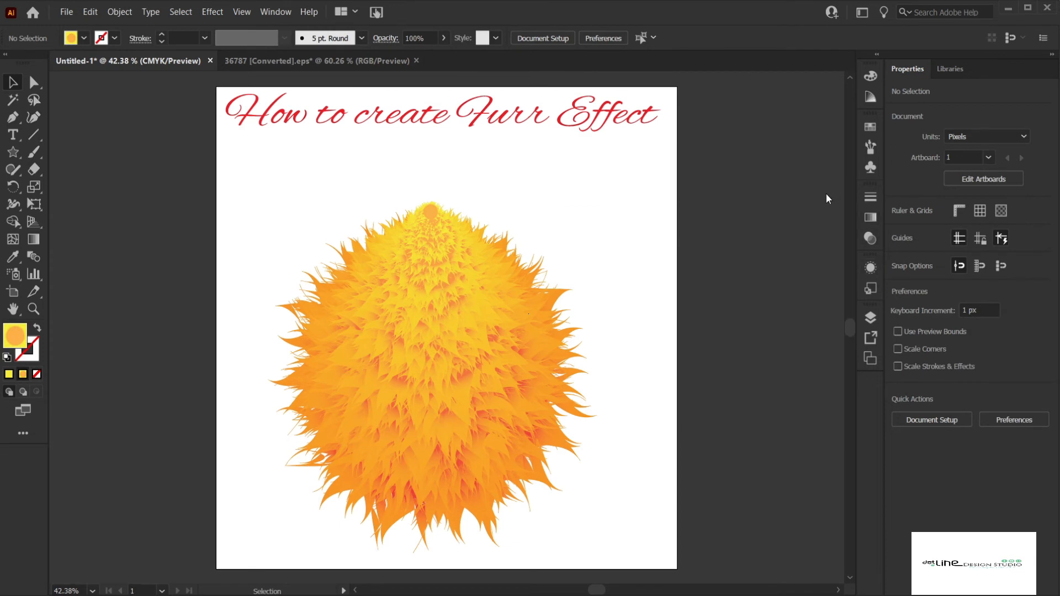
{"action": "left_click", "coordinate": [870, 319]}
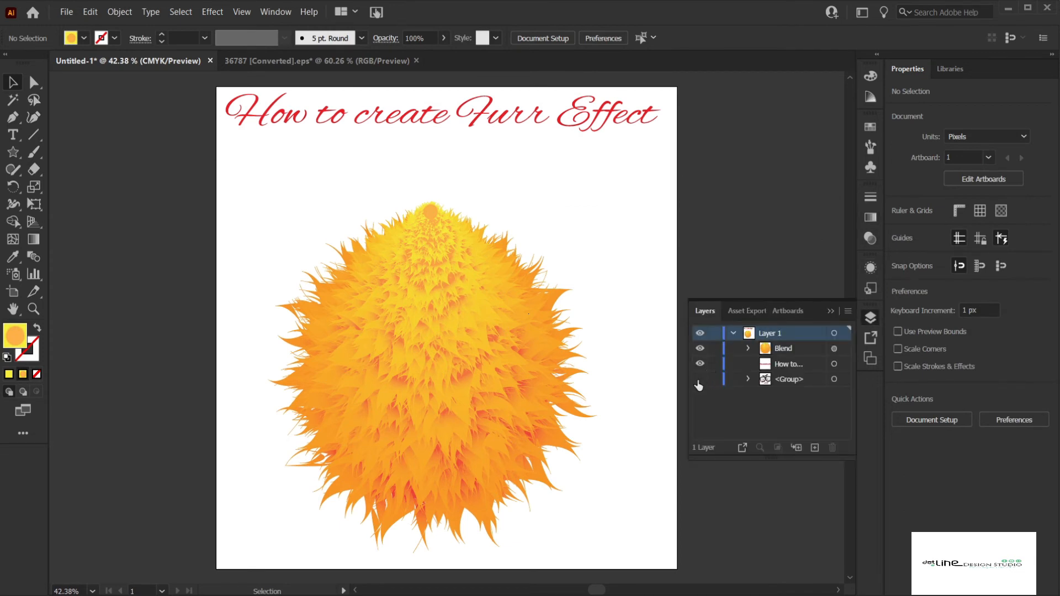
{"action": "left_click", "coordinate": [699, 379]}
{"action": "left_click_drag", "start_coordinate": [763, 170], "coordinate": [438, 304]}
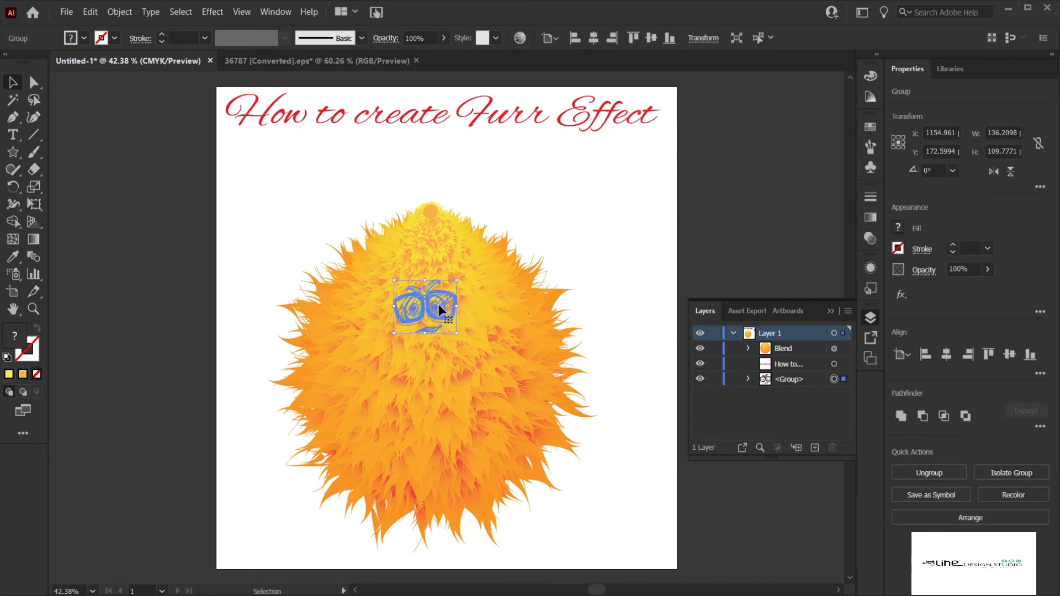
Step: Bring the face group to the front of the furry blend
{"action": "right_click", "coordinate": [450, 303]}
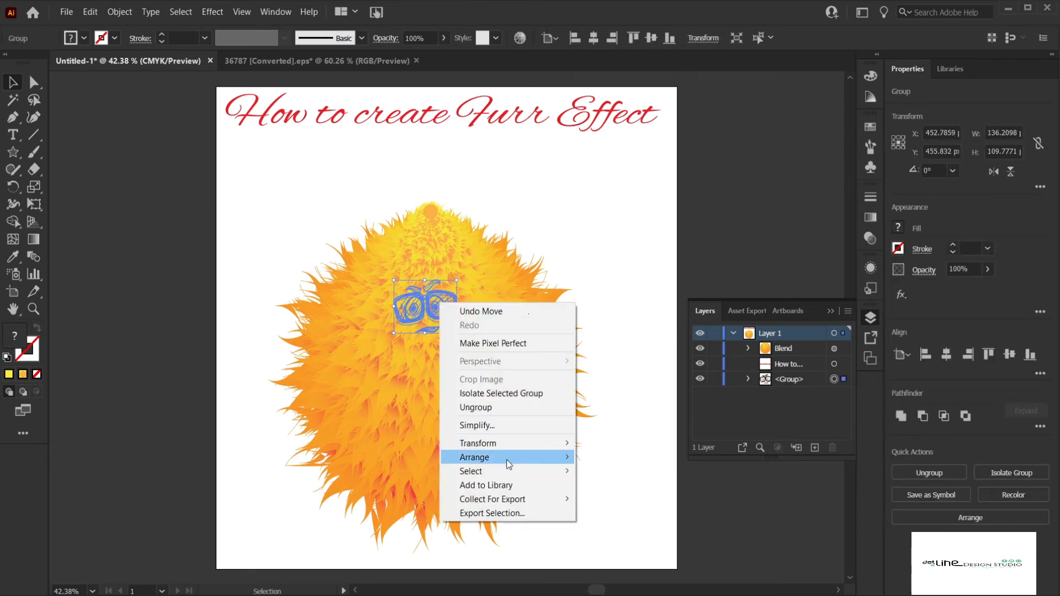
{"action": "mouse_move", "coordinate": [552, 457]}
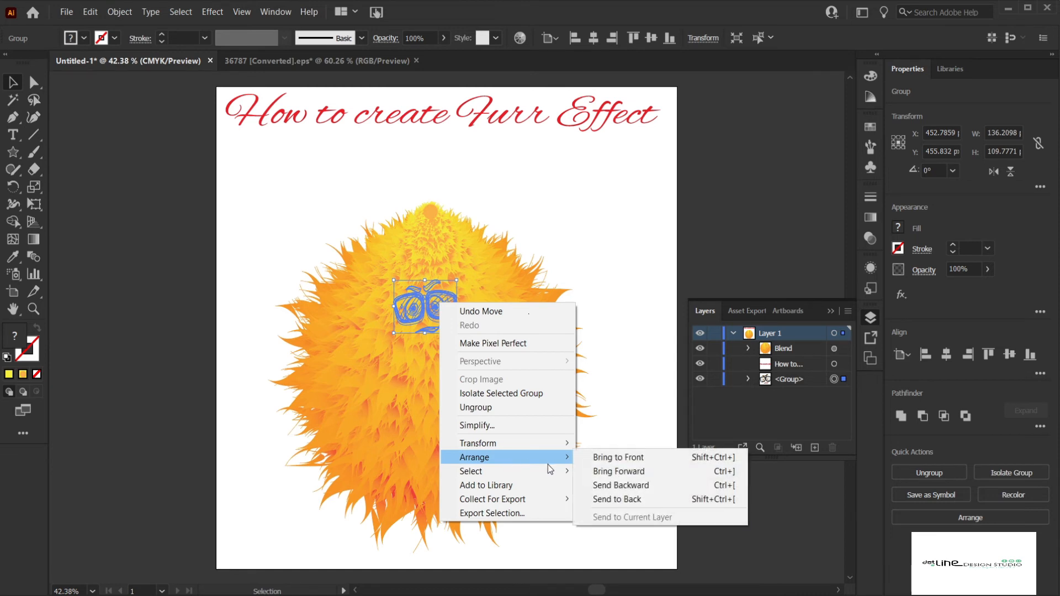
{"action": "left_click", "coordinate": [618, 458]}
{"action": "left_click", "coordinate": [513, 203]}
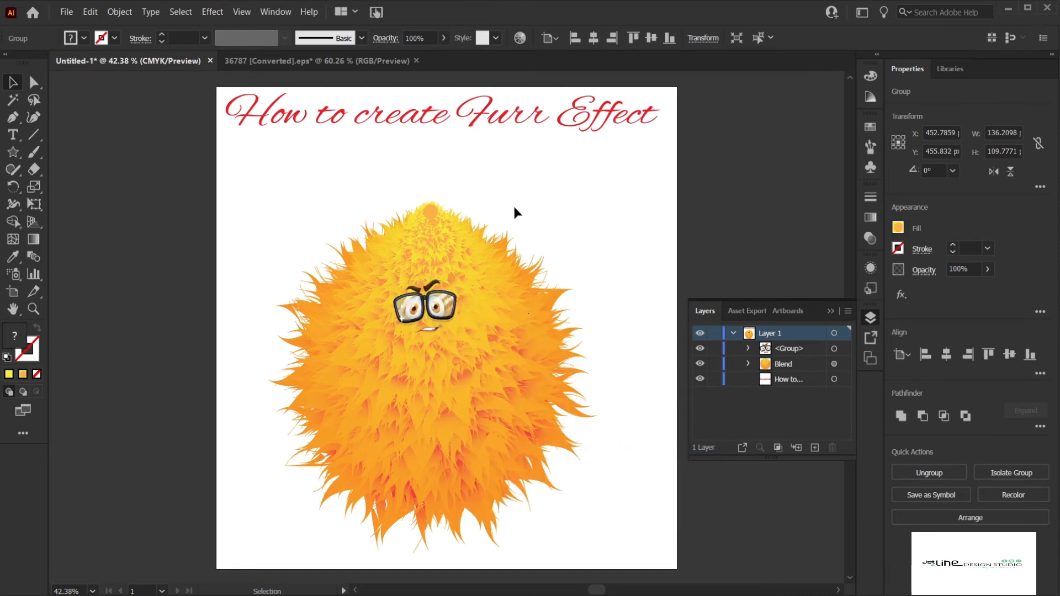
Step: Enlarge the face group proportionally from its centre so the glasses span most of the fur body's width
{"action": "left_click", "coordinate": [436, 306]}
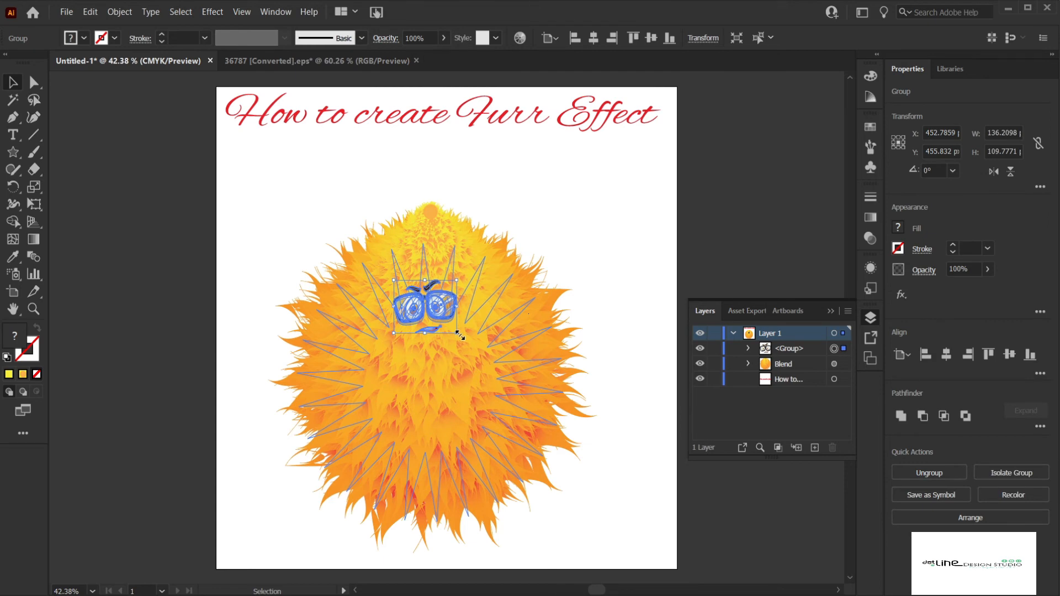
{"action": "left_click_drag", "start_coordinate": [458, 334], "coordinate": [538, 400]}
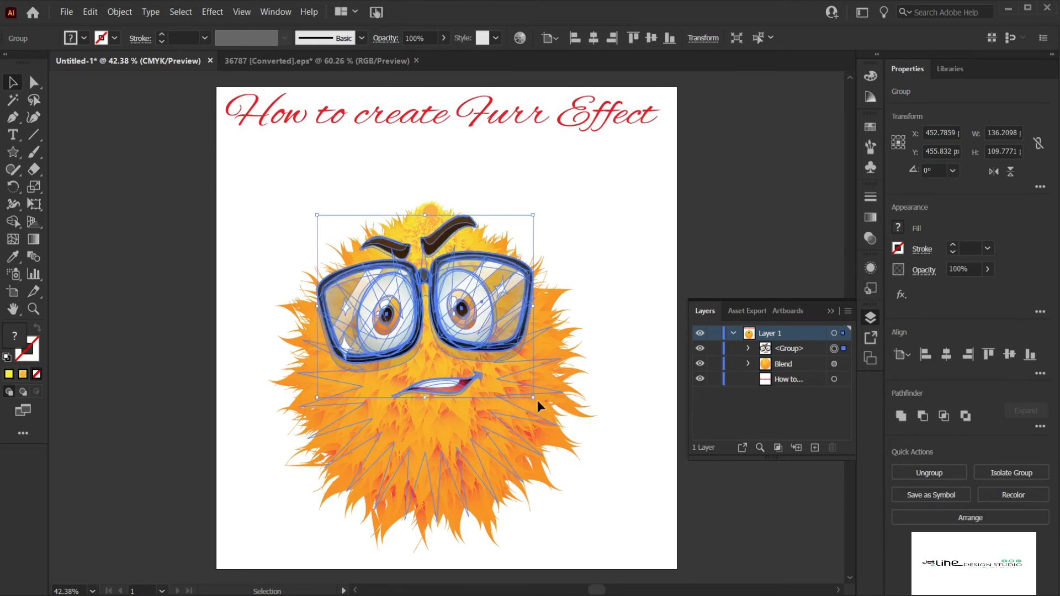
{"action": "left_click", "coordinate": [647, 199]}
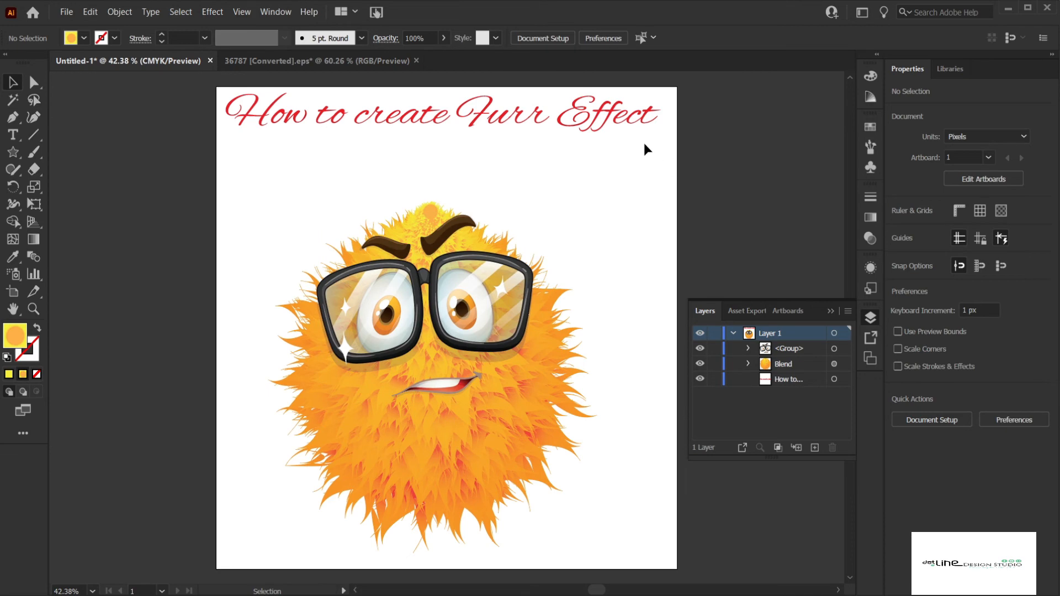
Step: Select the face and the furry blend and group them together
{"action": "left_click_drag", "start_coordinate": [510, 429], "coordinate": [541, 471]}
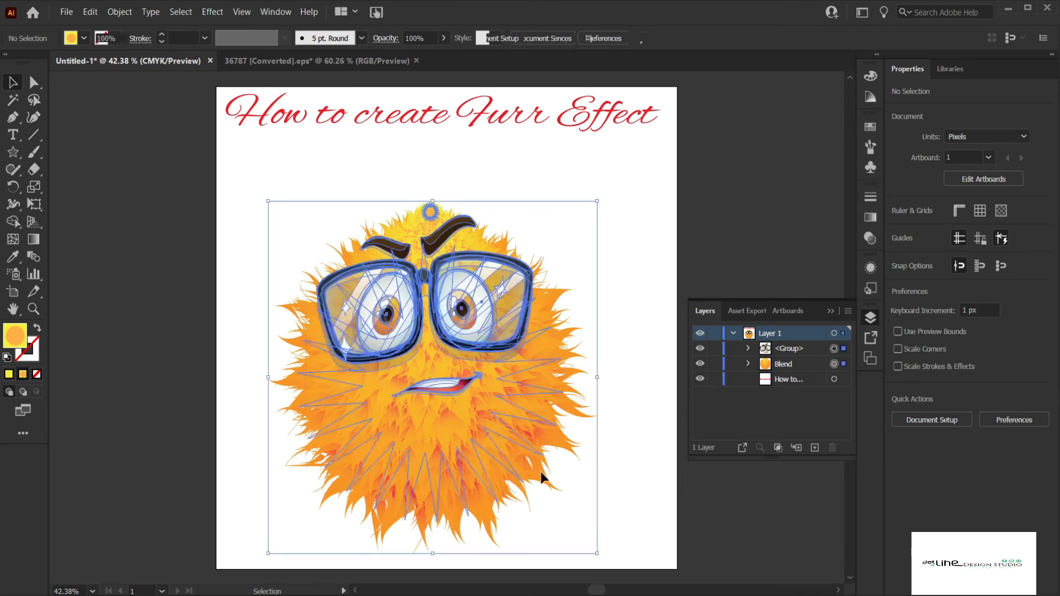
{"action": "left_click", "coordinate": [118, 11]}
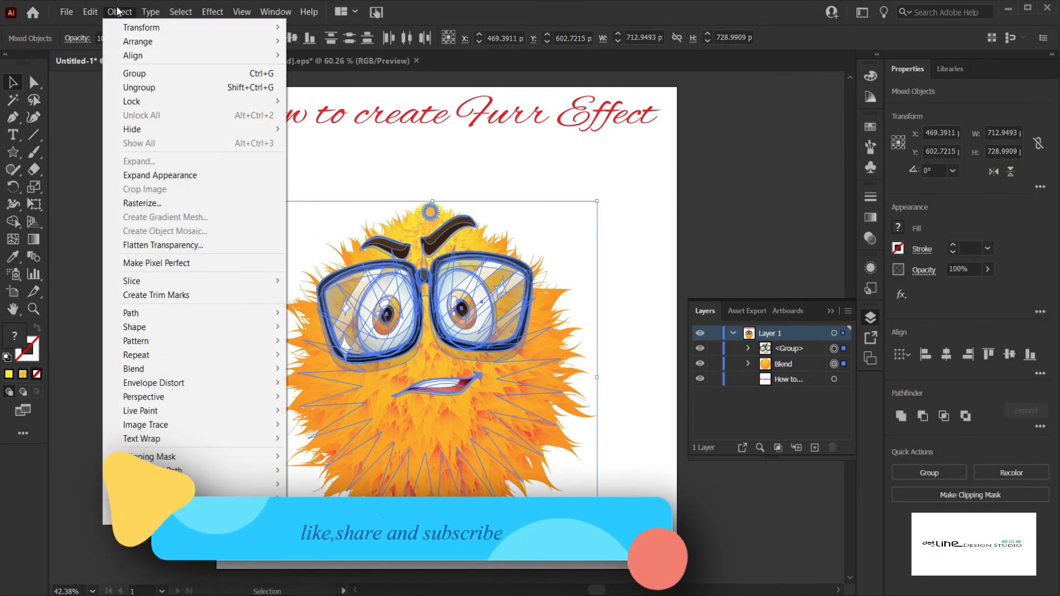
{"action": "left_click", "coordinate": [134, 73]}
Step: Move the furry character group up to sit a little below the title text, and deselect it
{"action": "left_click_drag", "start_coordinate": [477, 395], "coordinate": [475, 334]}
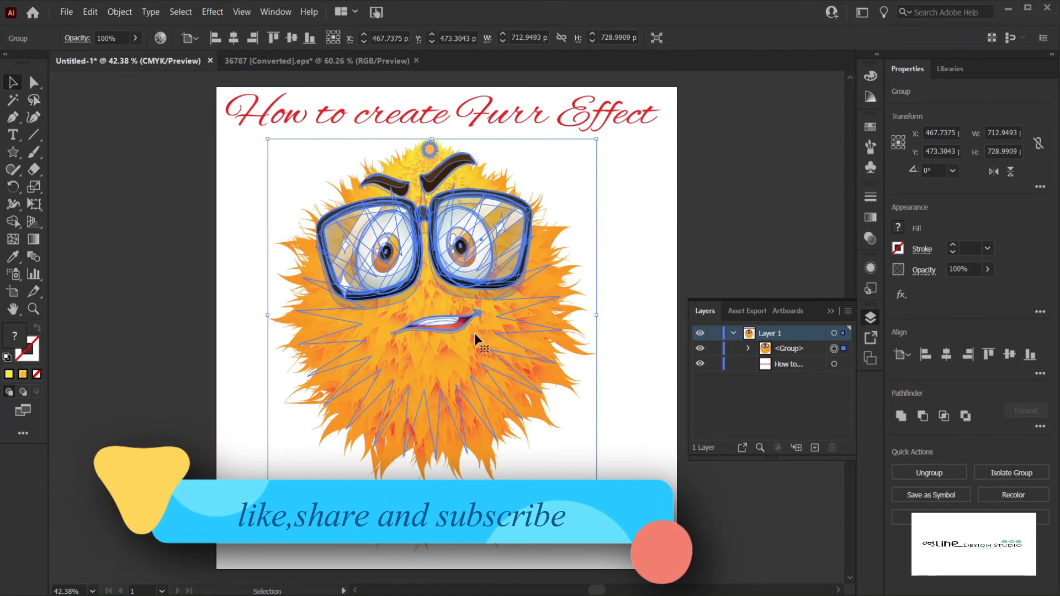
{"action": "left_click_drag", "start_coordinate": [442, 280], "coordinate": [452, 302]}
{"action": "left_click", "coordinate": [685, 190]}
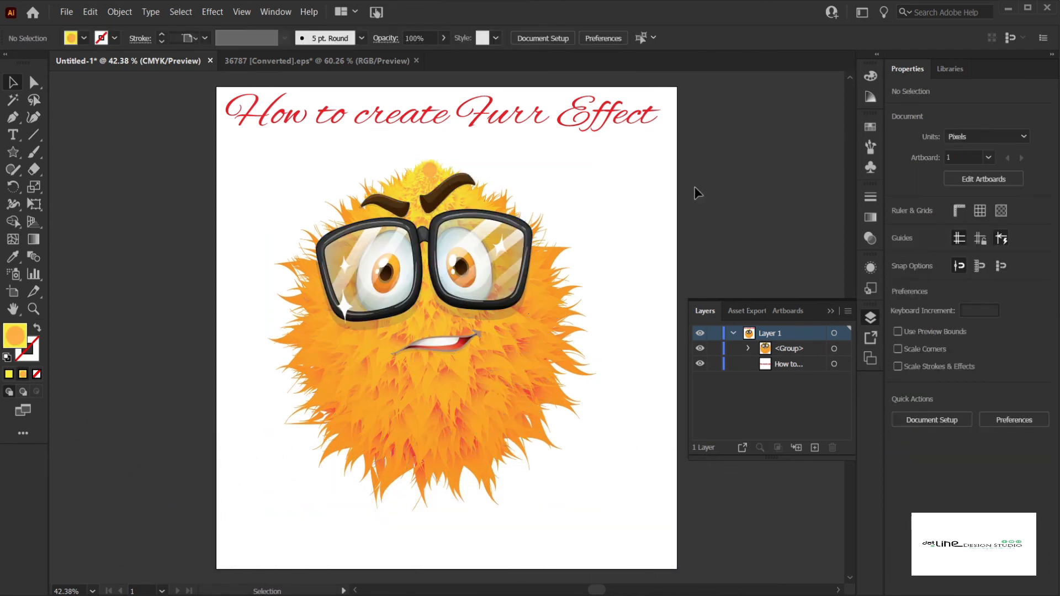